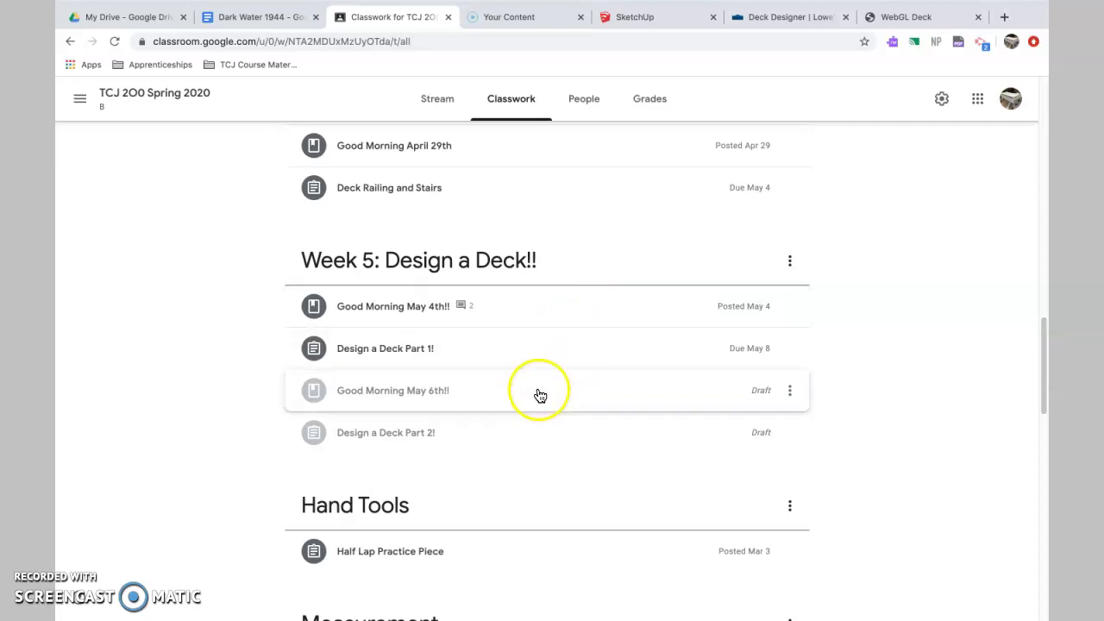
# - Open the "Design a Deck Part 2!" draft in the Week 5 classwork and review its instructions and attachments
pyautogui.scroll(-1, 540, 398)
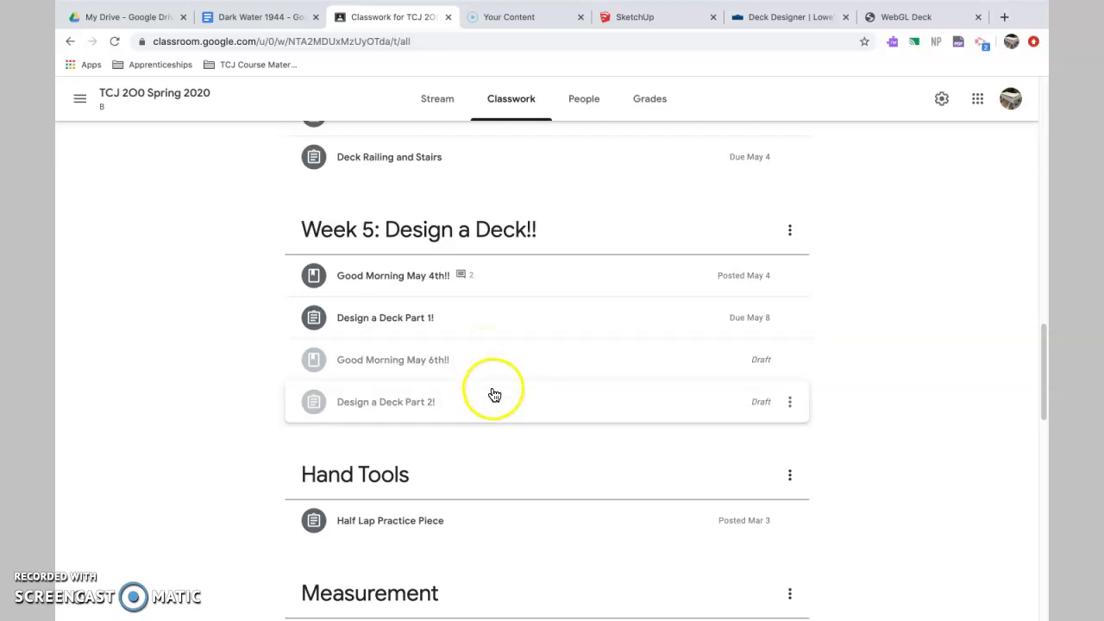
pyautogui.click(505, 393)
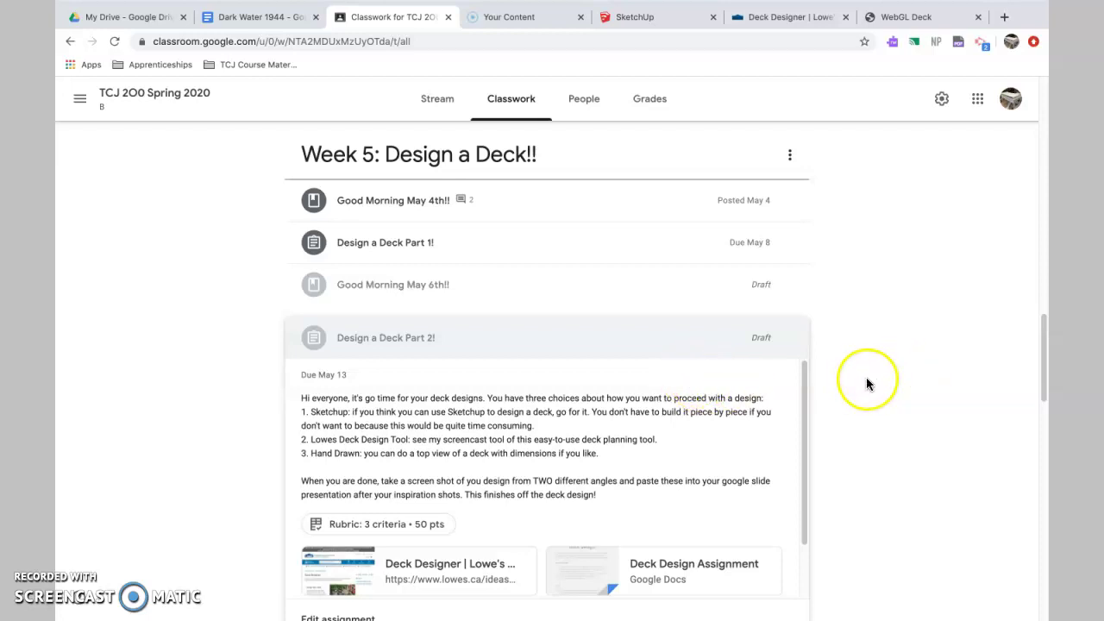
pyautogui.scroll(-1, 866, 382)
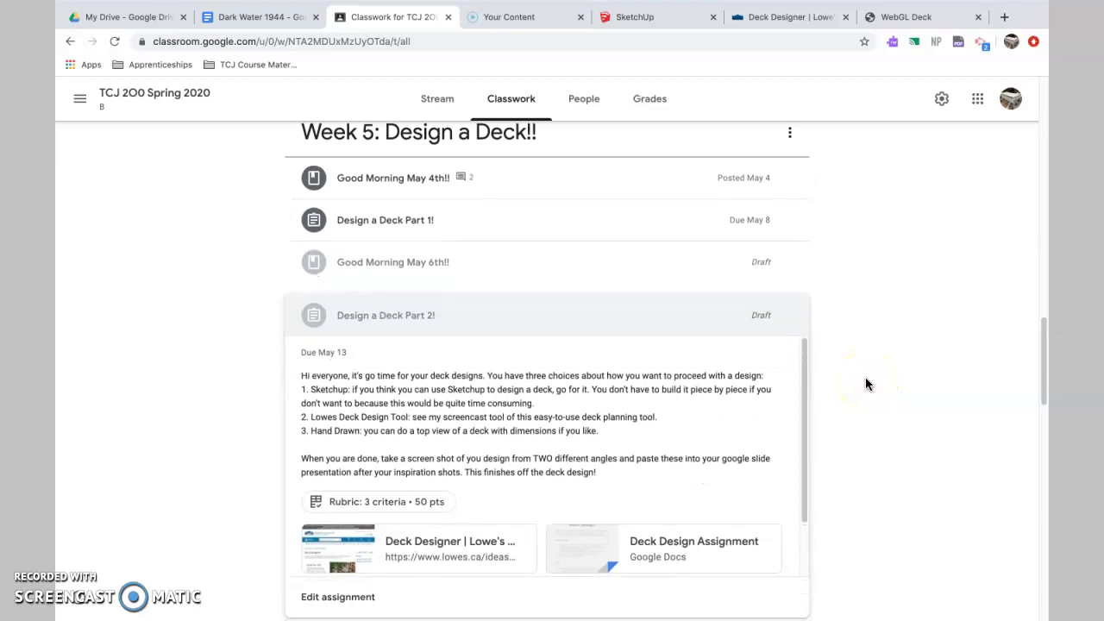
pyautogui.scroll(-1, 867, 383)
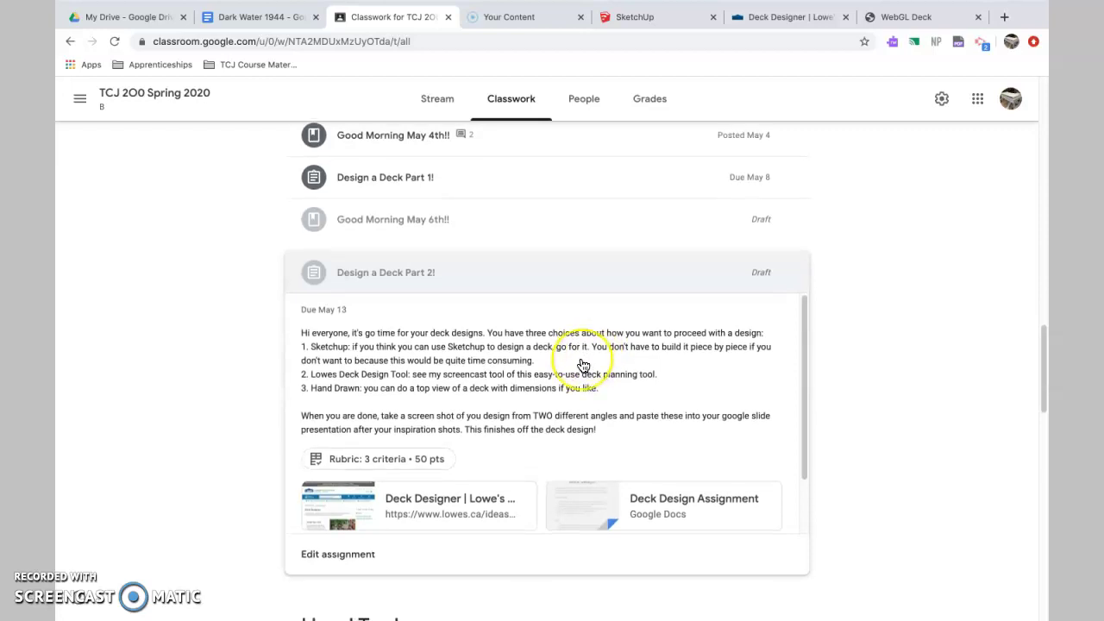
pyautogui.scroll(-1, 583, 365)
pyautogui.scroll(-1, 582, 365)
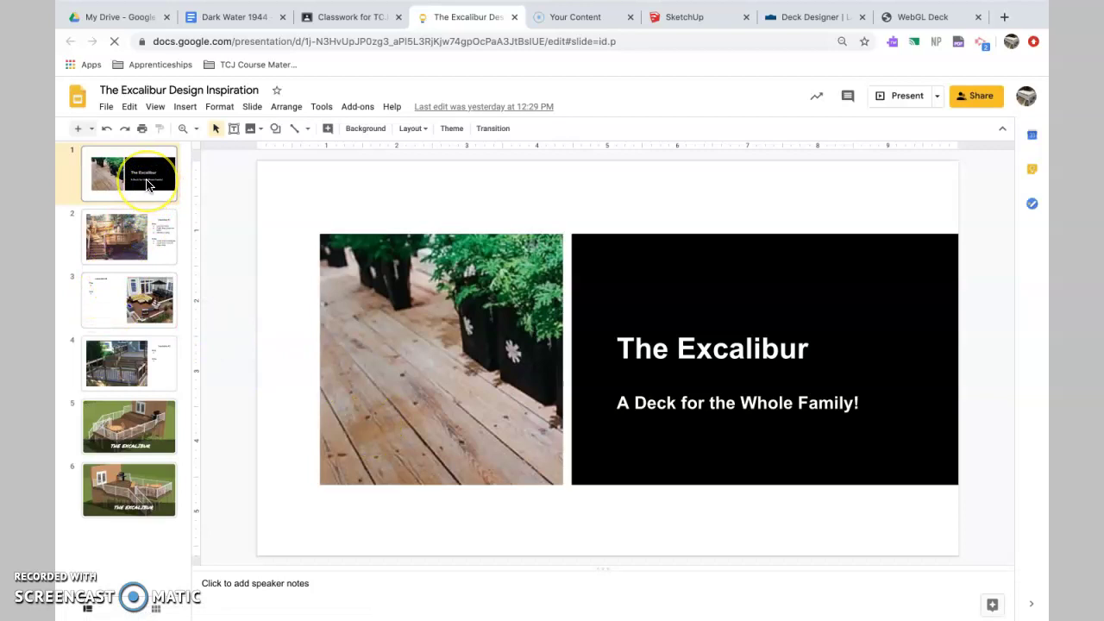
# - Look through the inspiration slides of The Excalibur Design Inspiration presentation, up to Inspiration #3
pyautogui.click(177, 237)
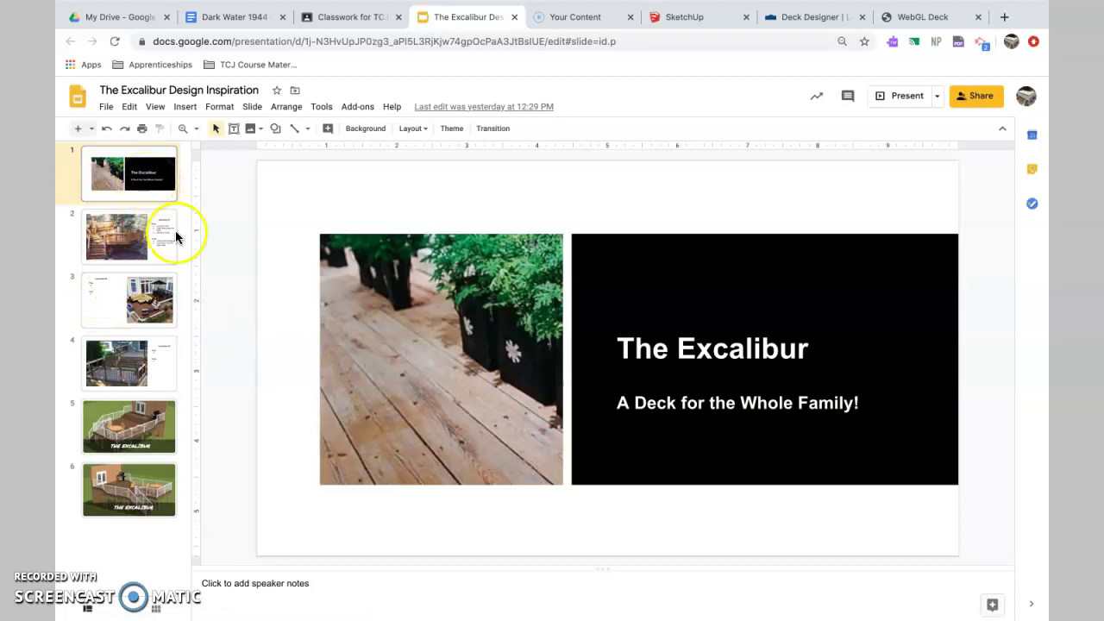
pyautogui.click(153, 233)
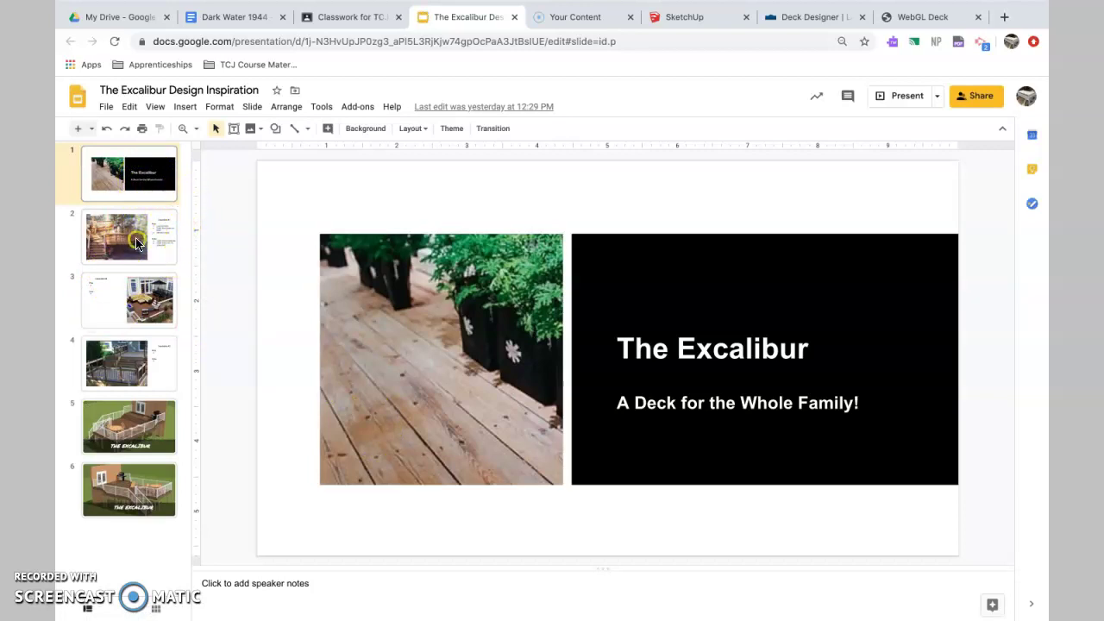
pyautogui.click(145, 287)
pyautogui.click(151, 315)
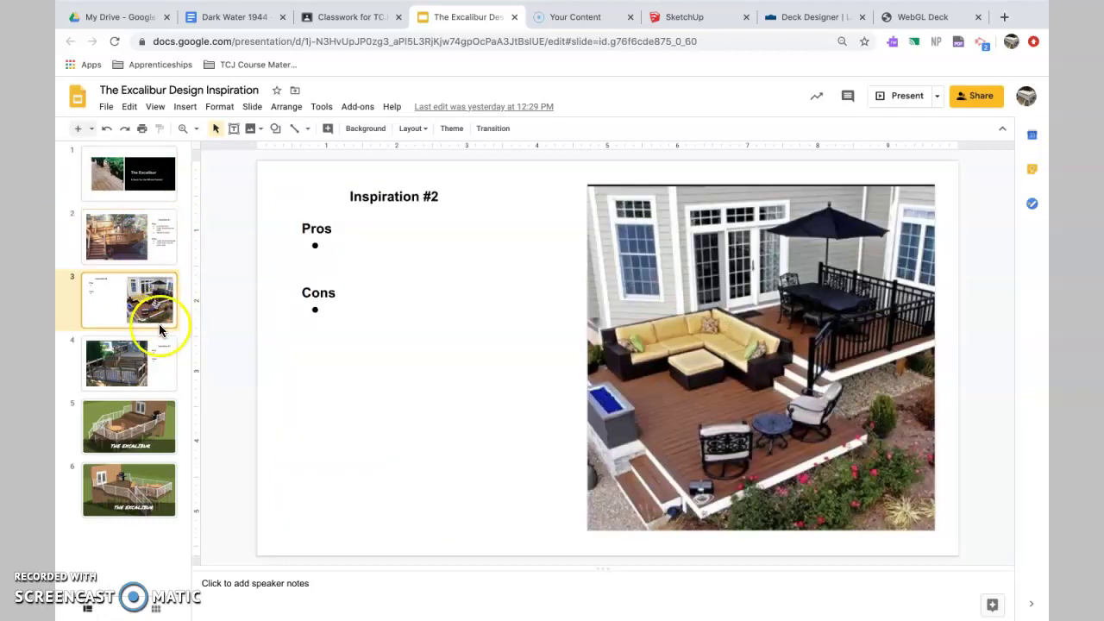
pyautogui.click(129, 362)
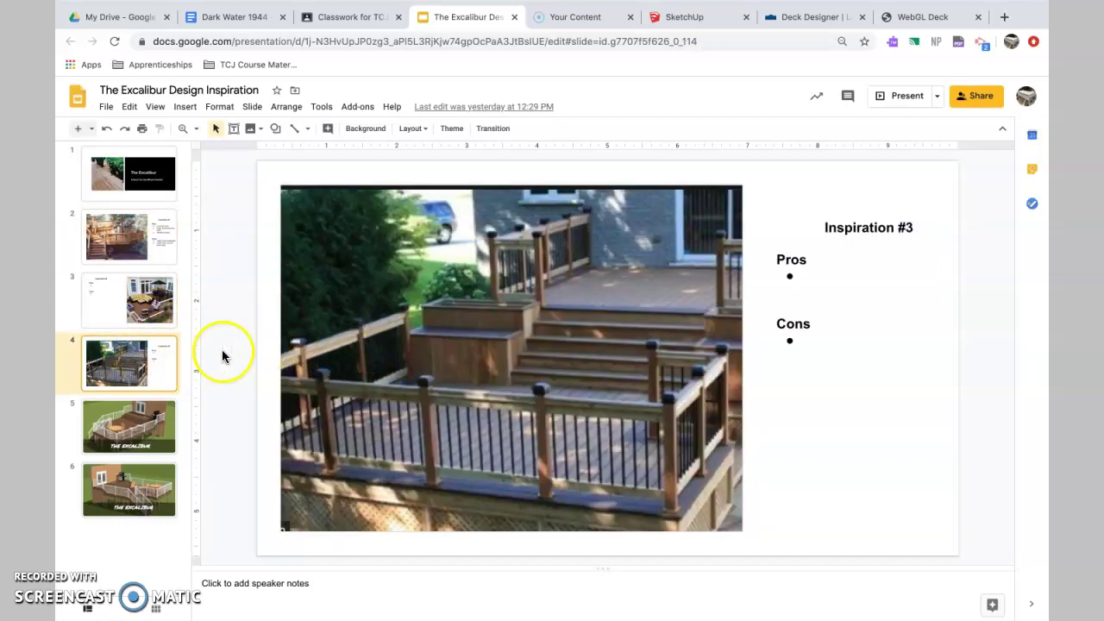
# - Compare the two deck renderings on slides 5 and 6, and close the presentation
pyautogui.click(142, 424)
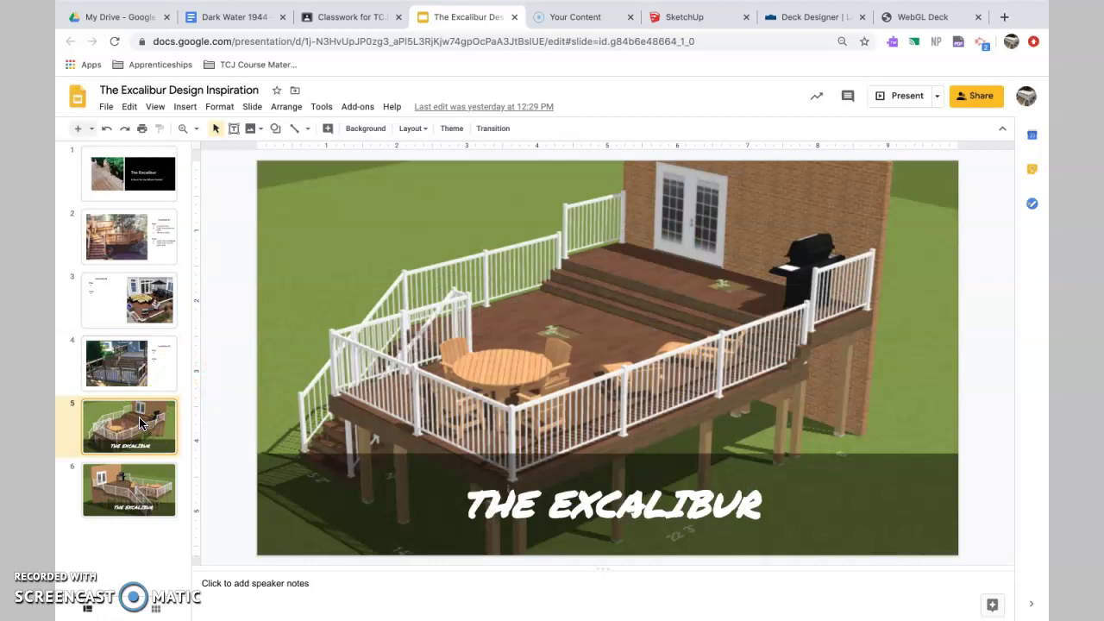
pyautogui.click(141, 422)
pyautogui.click(136, 466)
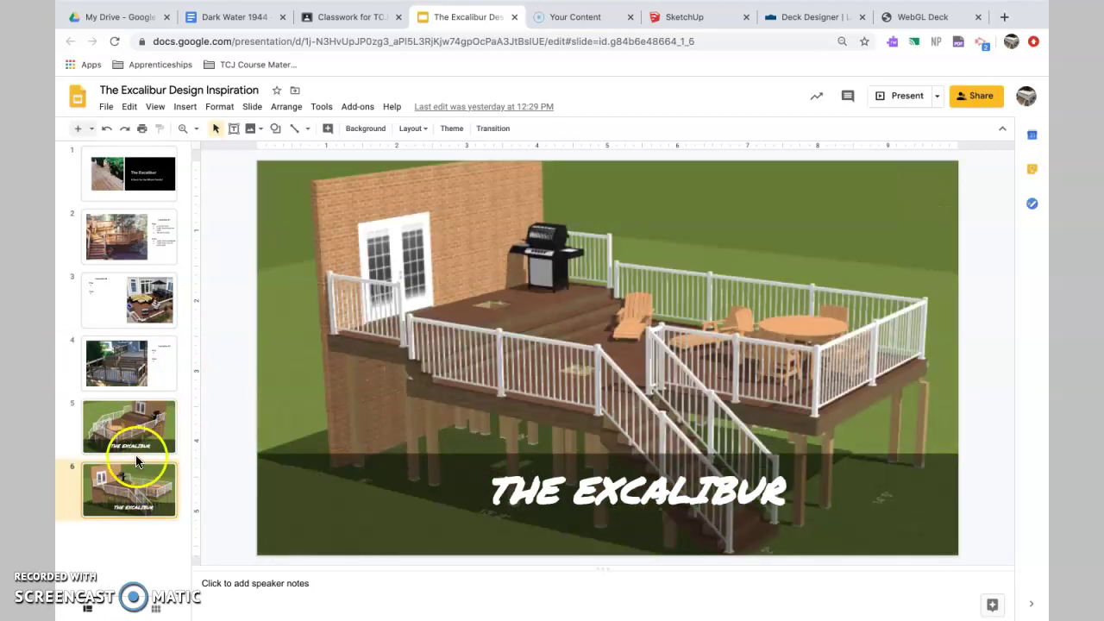
pyautogui.click(130, 428)
pyautogui.click(138, 485)
pyautogui.click(137, 440)
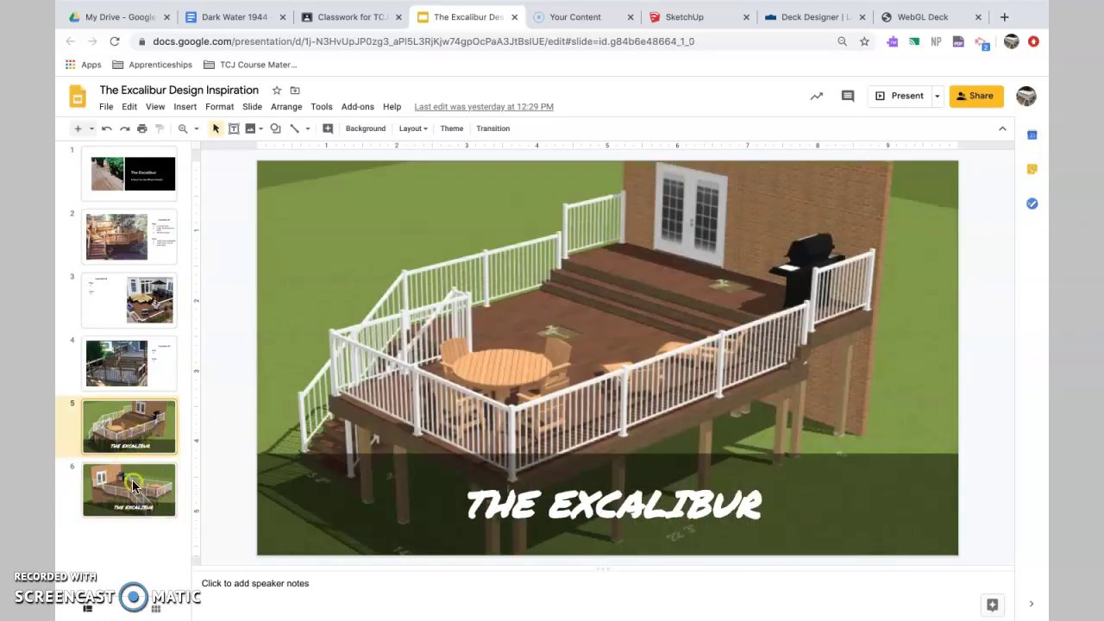
pyautogui.click(134, 483)
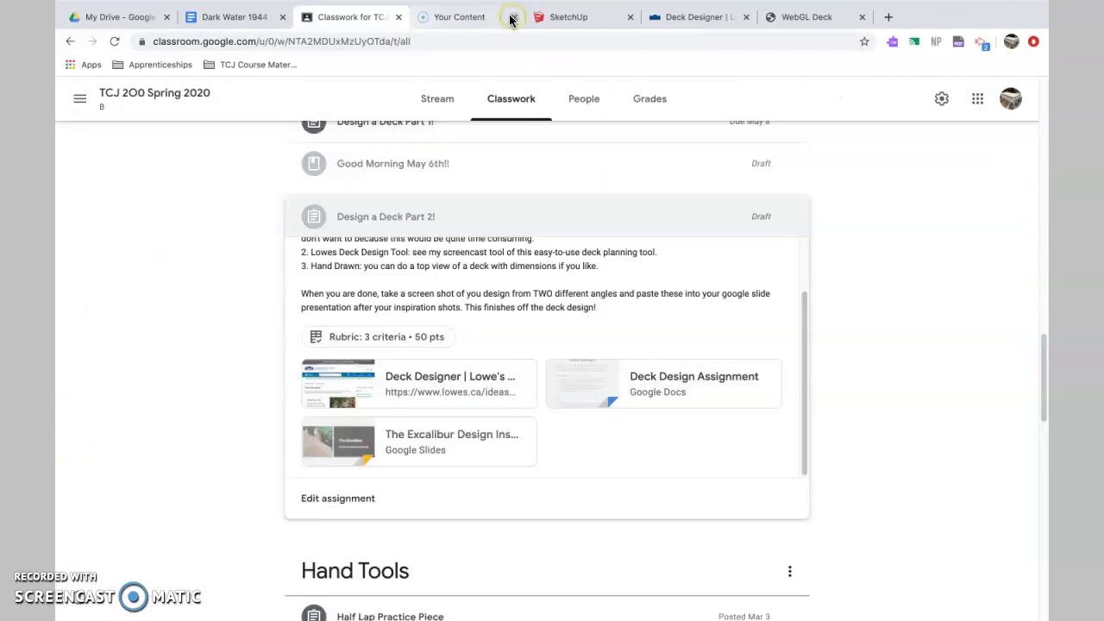
pyautogui.click(514, 16)
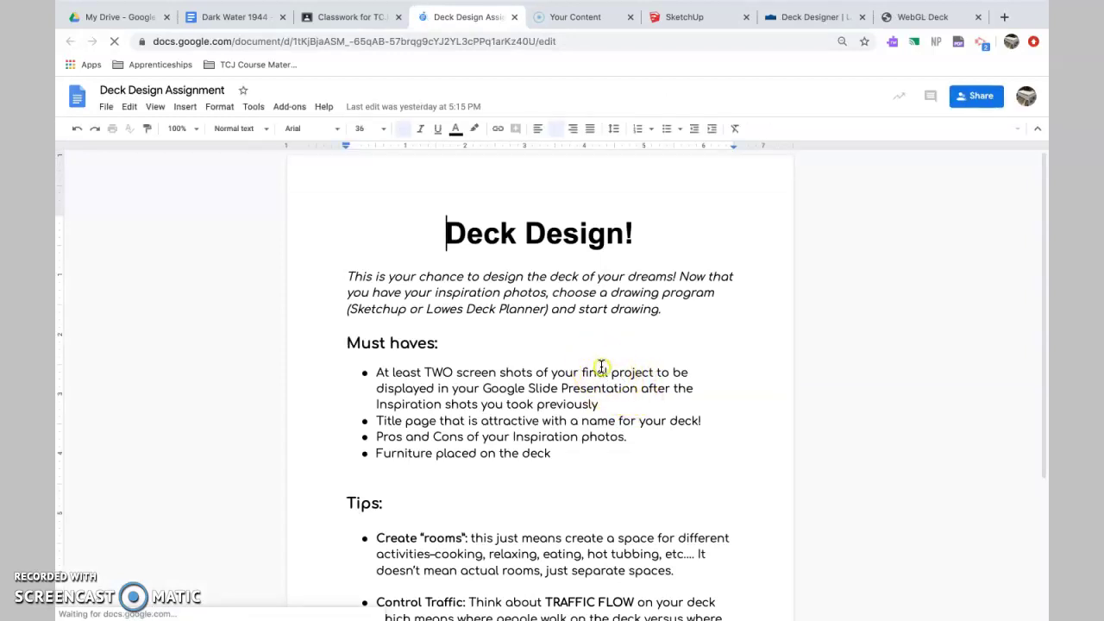
# - Review the "Must haves" list in the Deck Design Assignment document, highlighting the requirement for furniture placed on the deck
pyautogui.click(607, 373)
pyautogui.scroll(-1, 595, 370)
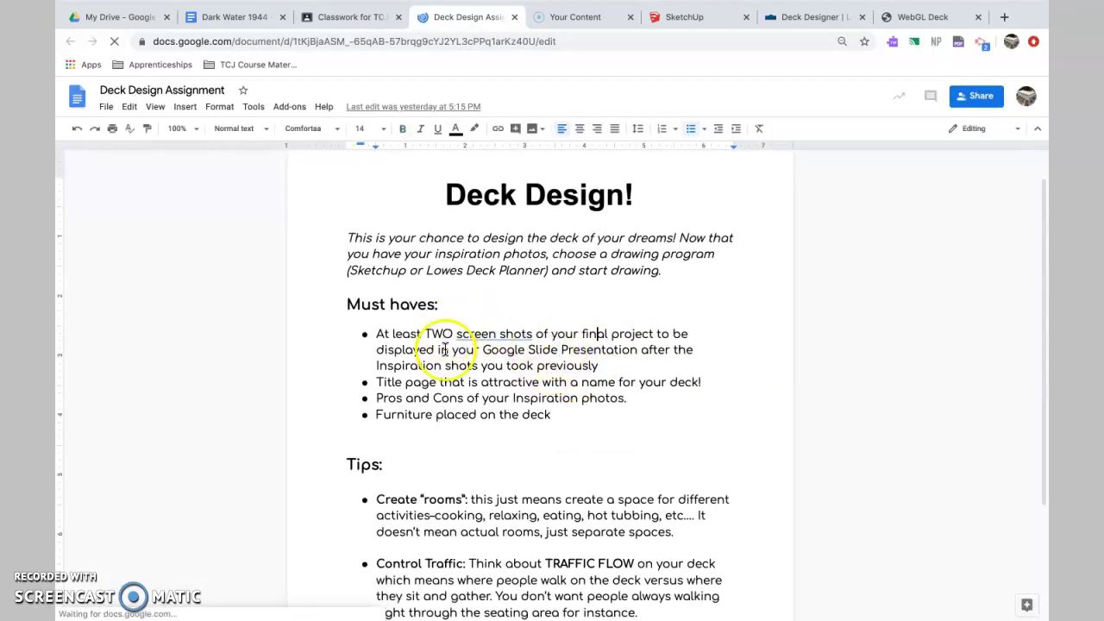
pyautogui.scroll(-1, 502, 336)
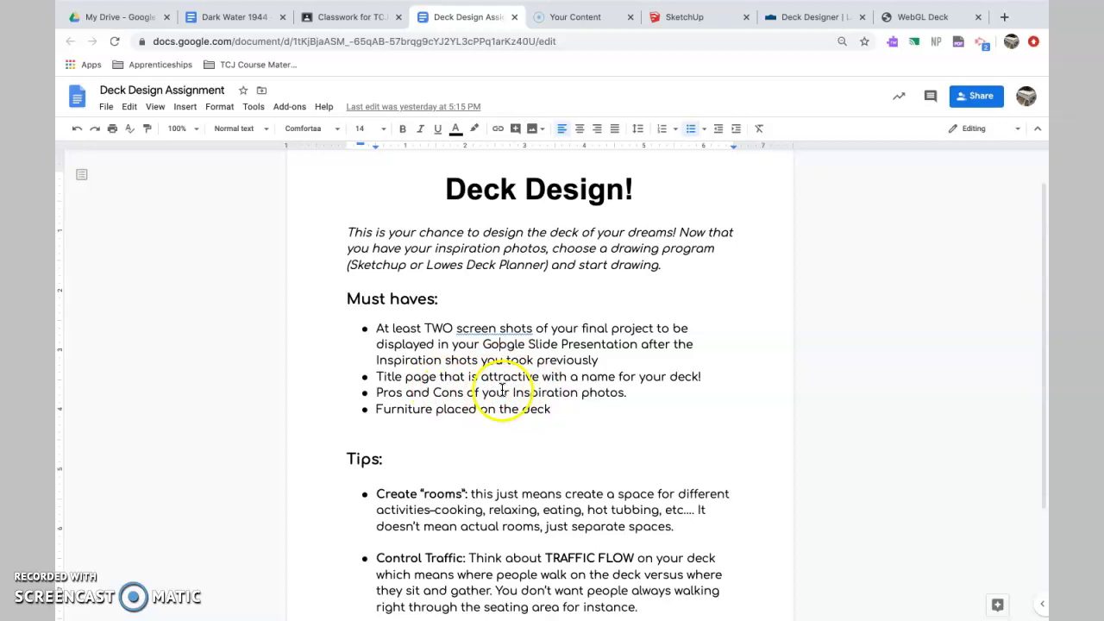
pyautogui.scroll(-1, 513, 375)
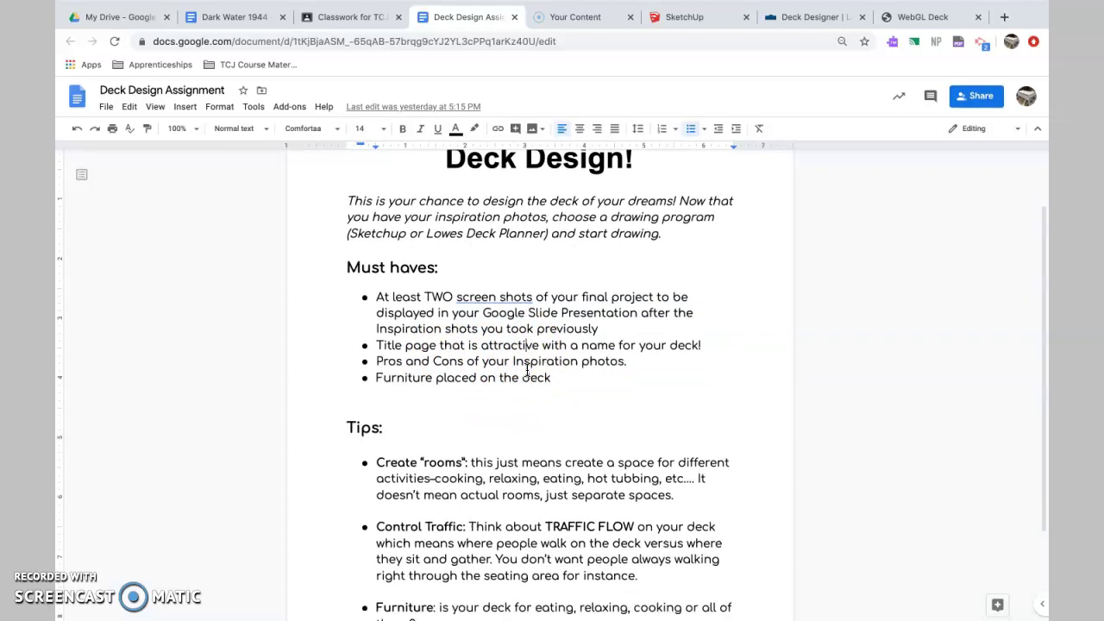
pyautogui.tripleClick(485, 372)
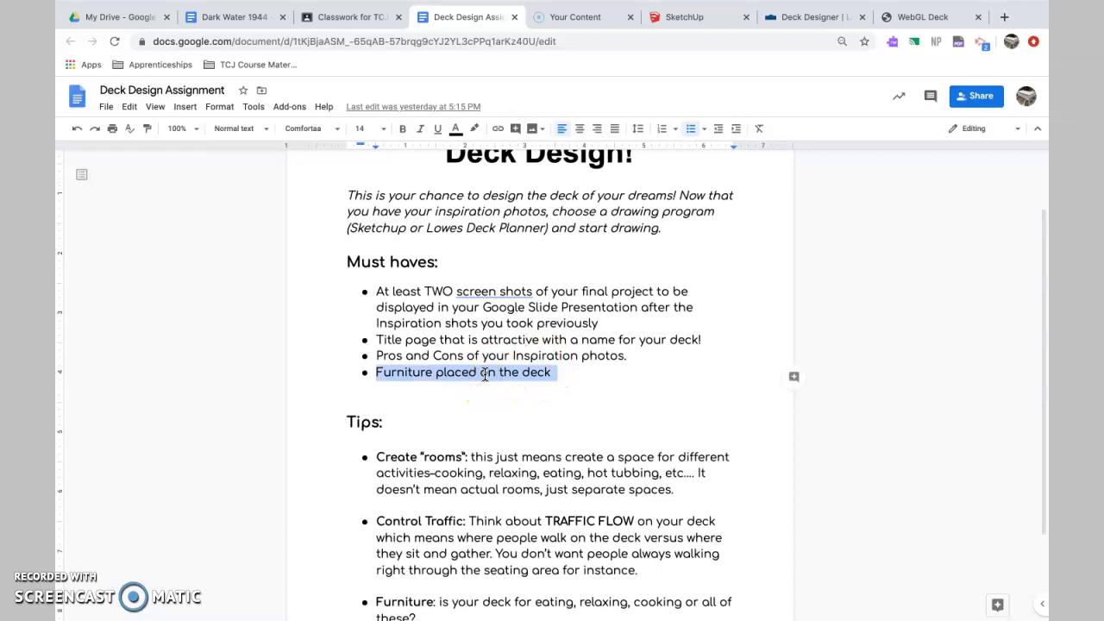
pyautogui.click(485, 373)
pyautogui.scroll(-3, 485, 372)
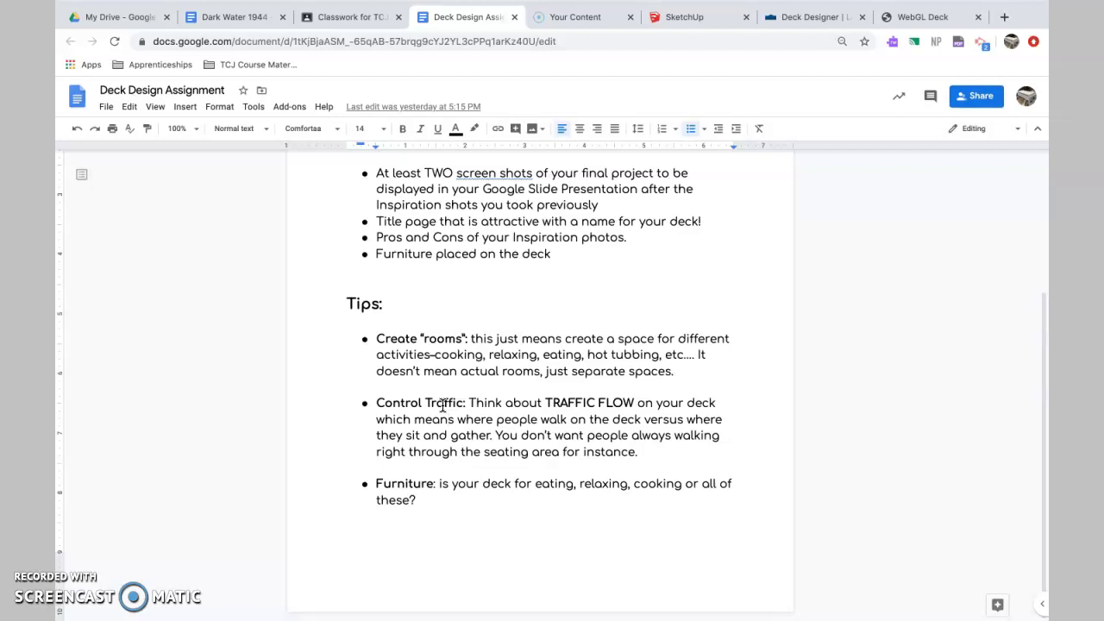
# - Review the Control Traffic and Furniture tips in the assignment document, and return to its beginning
pyautogui.click(443, 403)
pyautogui.doubleClick(467, 486)
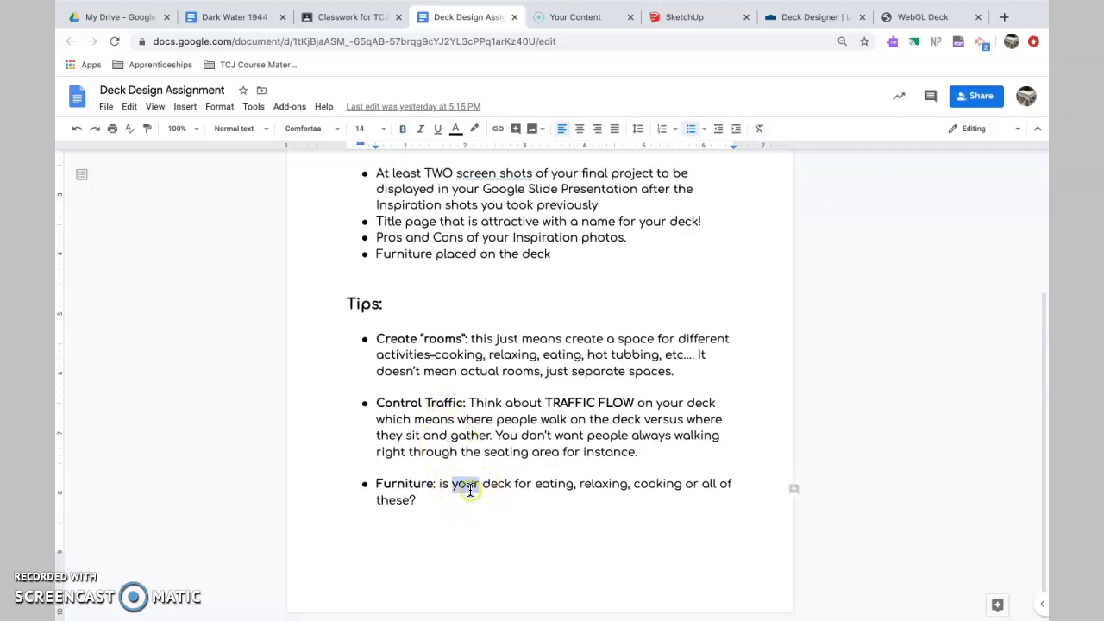
pyautogui.tripleClick(467, 487)
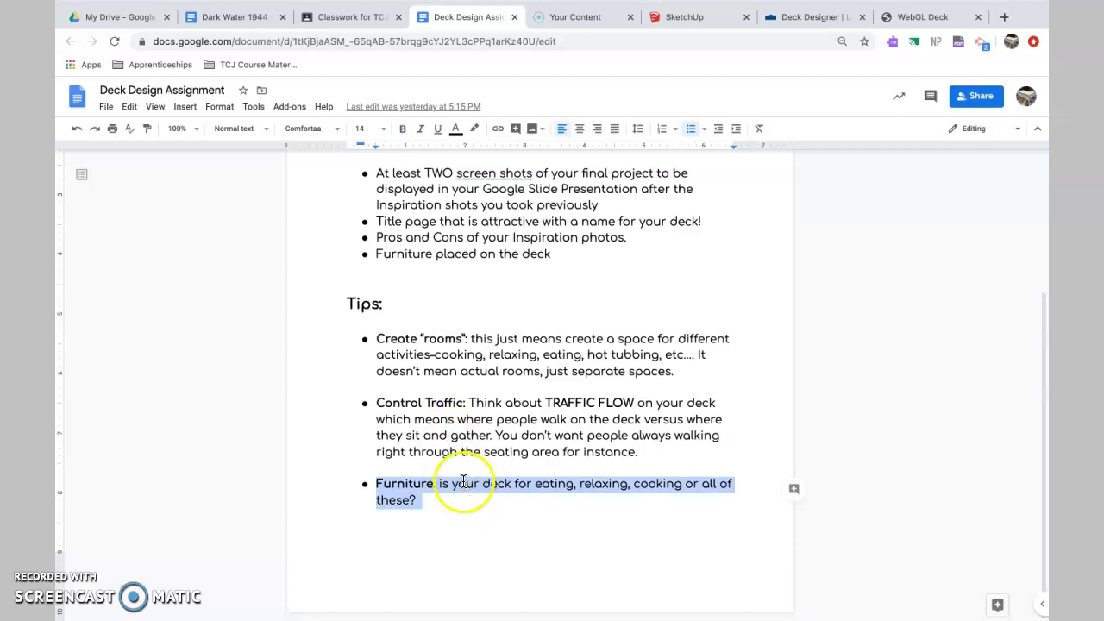
pyautogui.click(434, 483)
pyautogui.write(':')
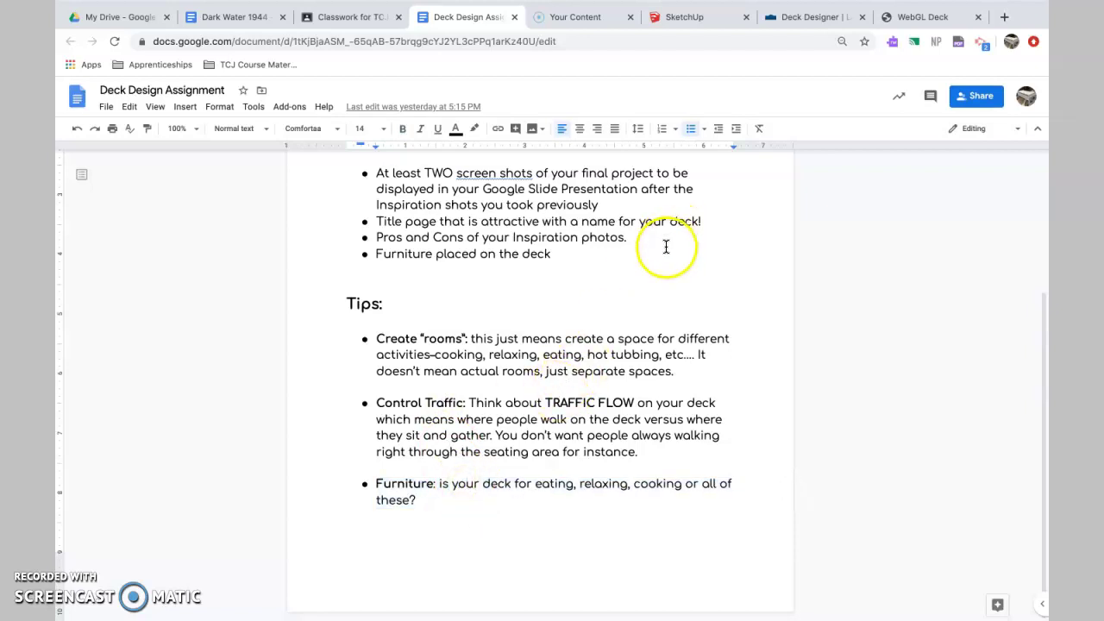
pyautogui.scroll(3, 675, 219)
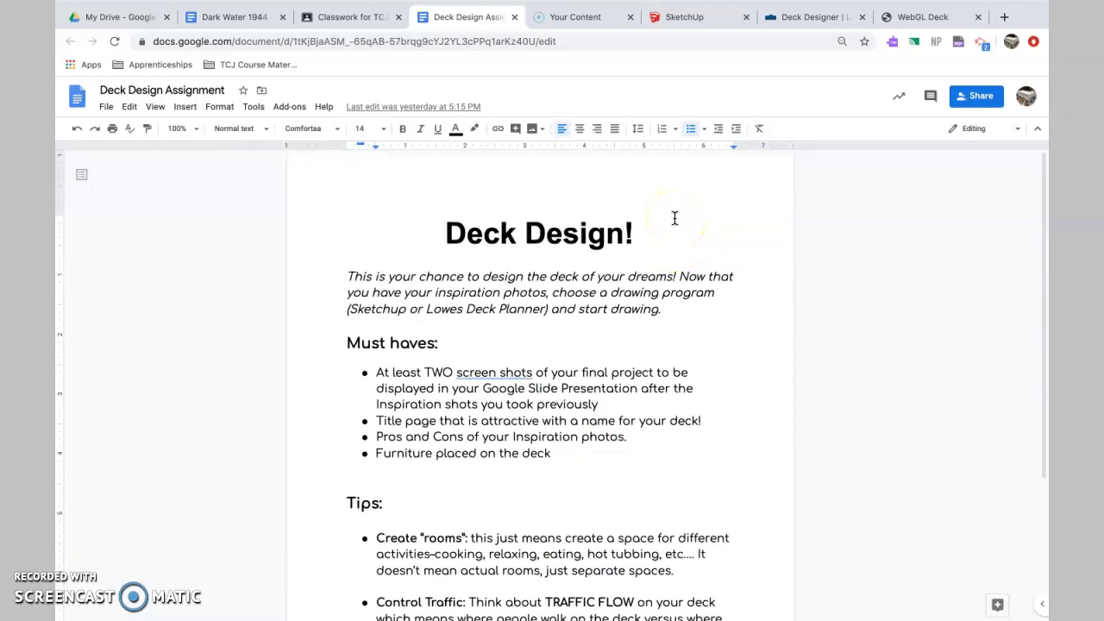
pyautogui.click(722, 155)
pyautogui.click(698, 175)
# - Switch to the SketchUp deck model and examine the house's finished deck and the separate platform with one corner post
pyautogui.click(688, 16)
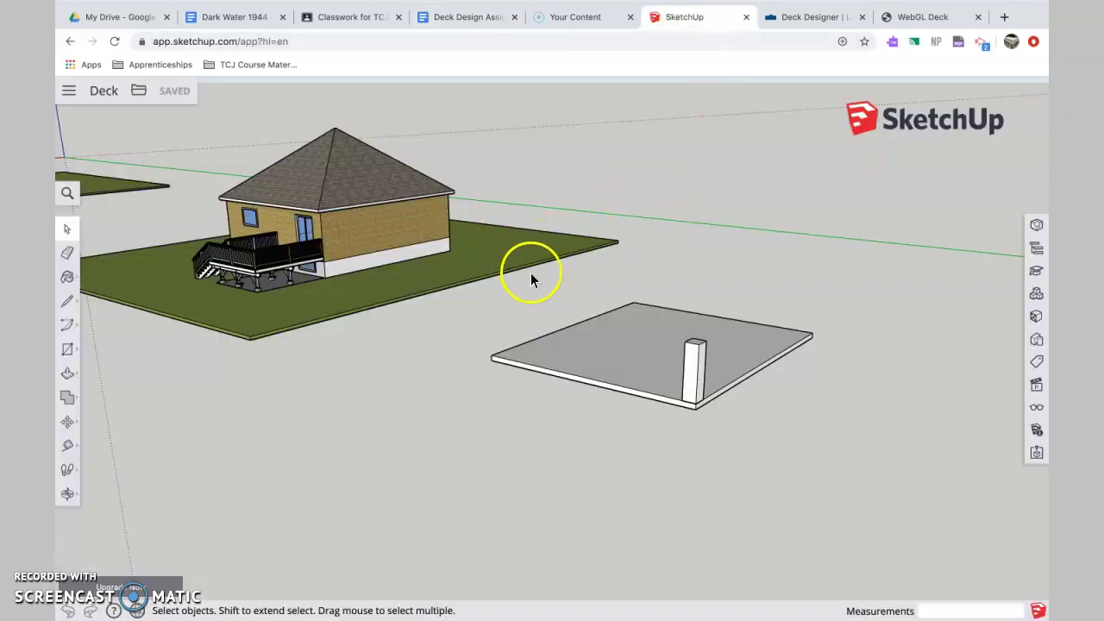
pyautogui.moveTo(551, 263); pyautogui.dragTo(581, 265, button='middle')
pyautogui.scroll(10, 199, 278)
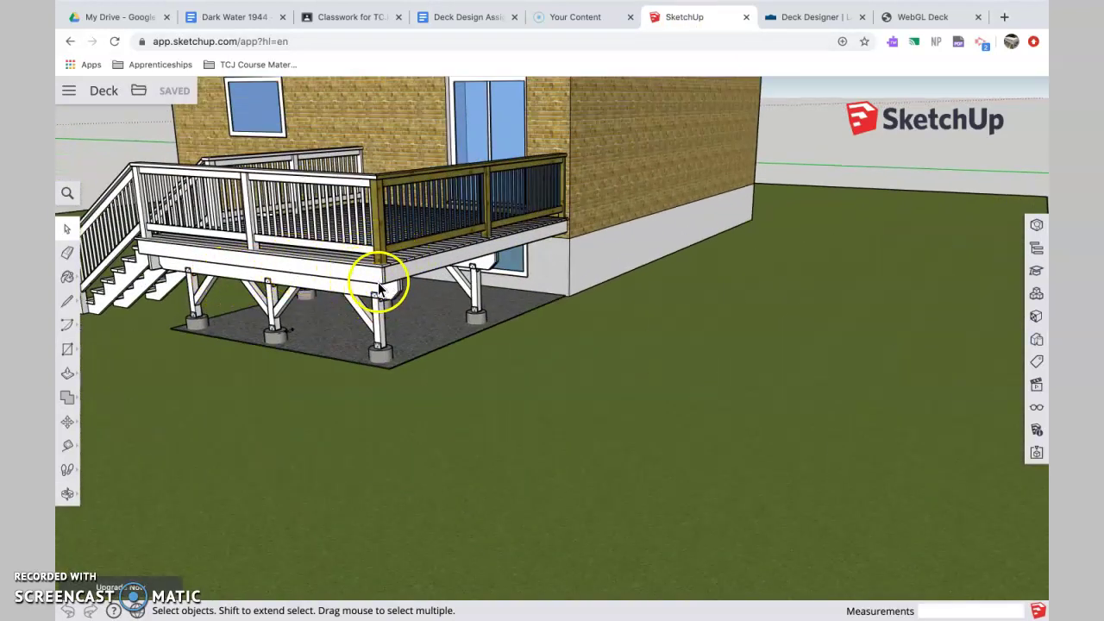
pyautogui.scroll(-9, 351, 295)
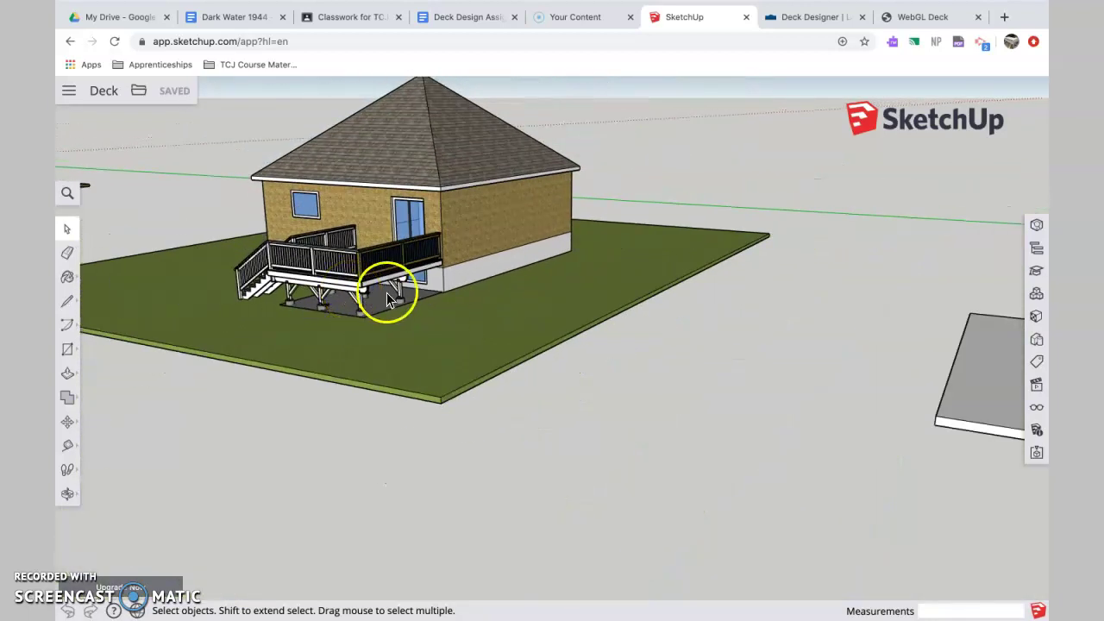
pyautogui.moveTo(387, 293); pyautogui.dragTo(341, 308, button='middle')
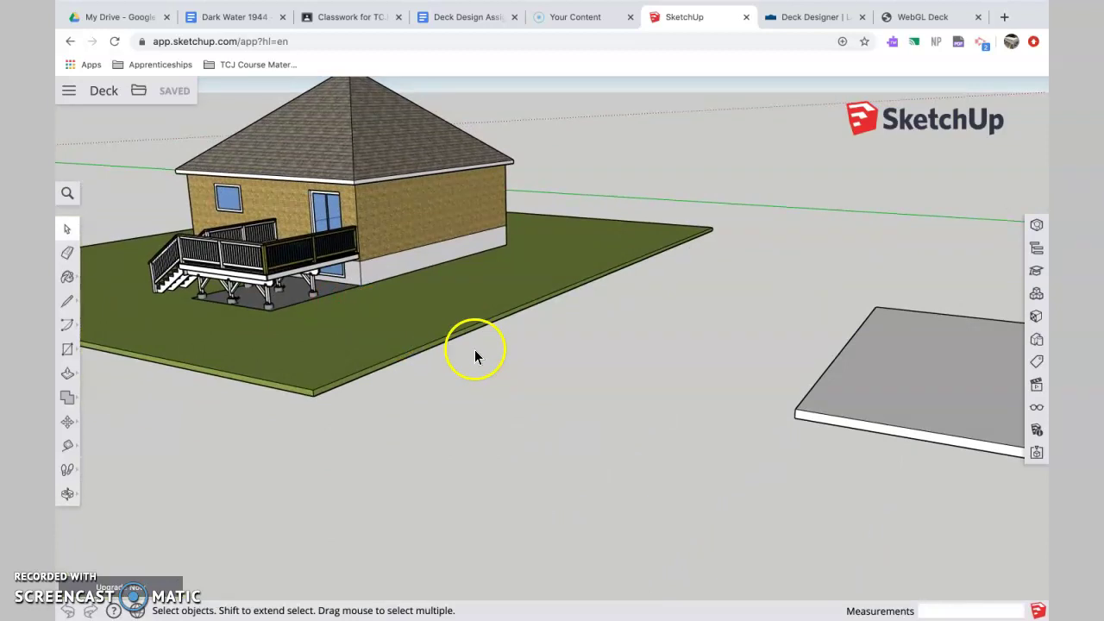
pyautogui.moveTo(623, 398); pyautogui.dragTo(486, 353, button='middle')
pyautogui.moveTo(619, 379); pyautogui.dragTo(444, 363, button='middle')
pyautogui.moveTo(788, 352); pyautogui.dragTo(712, 394, button='middle')
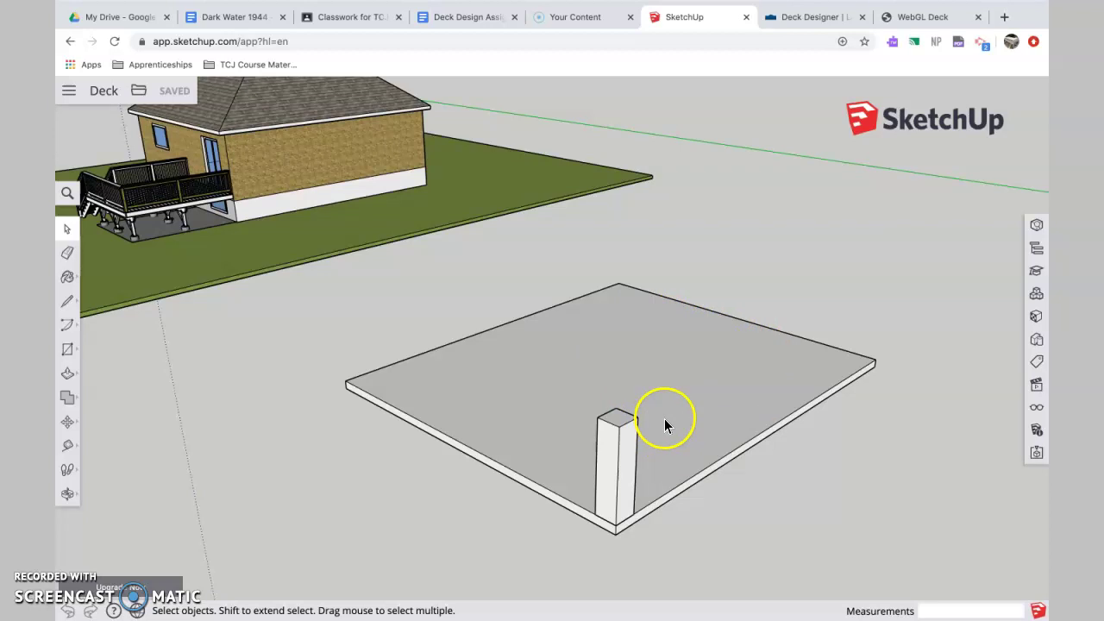
pyautogui.keyDown('shift'); pyautogui.moveTo(618, 431); pyautogui.dragTo(655, 414, button='middle'); pyautogui.keyUp('shift')
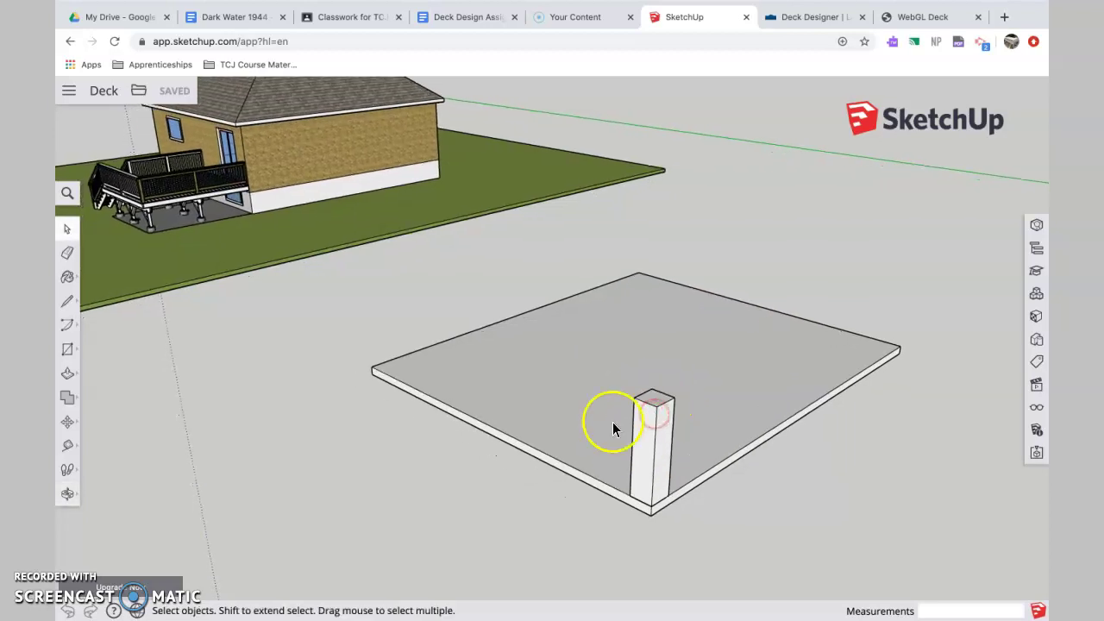
# - Switch to the Lowe's Deck Designer from its web page and continue past the welcome message
pyautogui.click(792, 21)
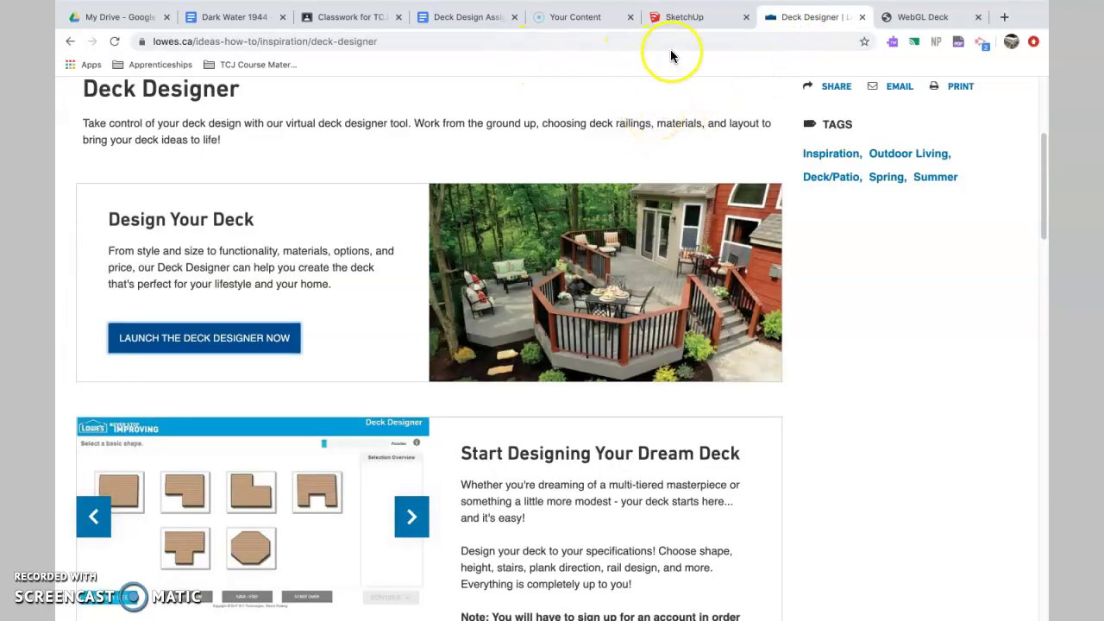
pyautogui.click(347, 20)
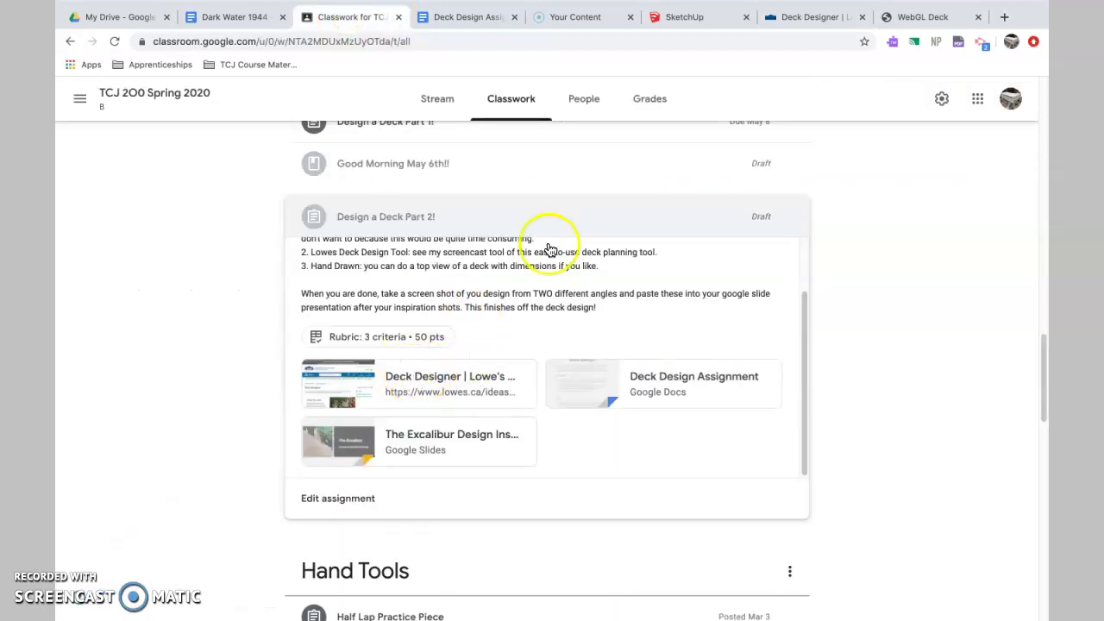
pyautogui.click(793, 17)
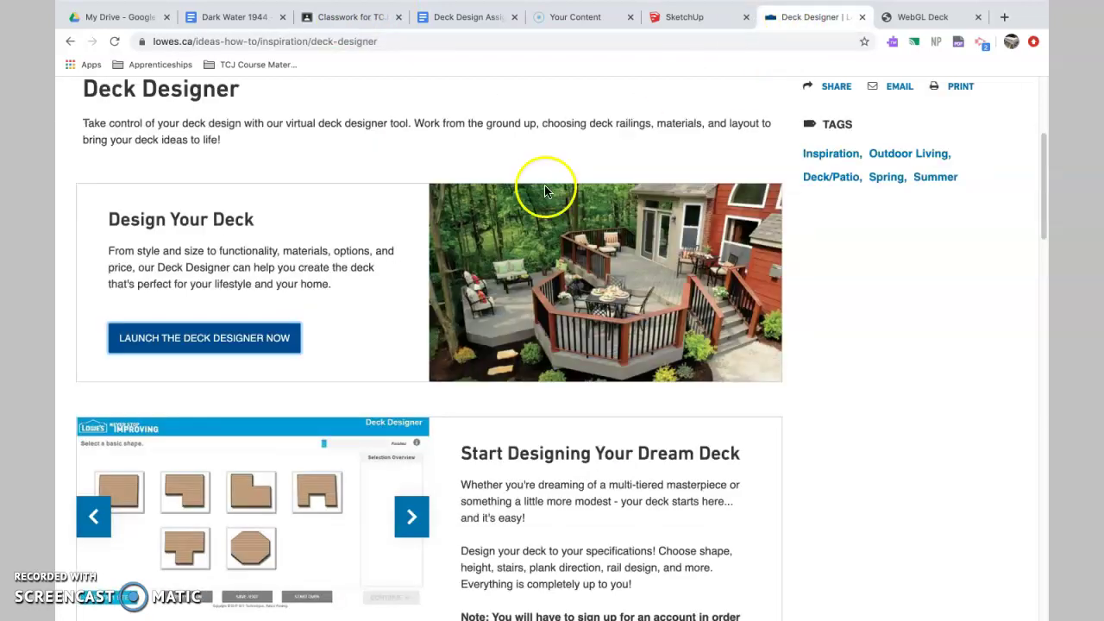
pyautogui.click(219, 336)
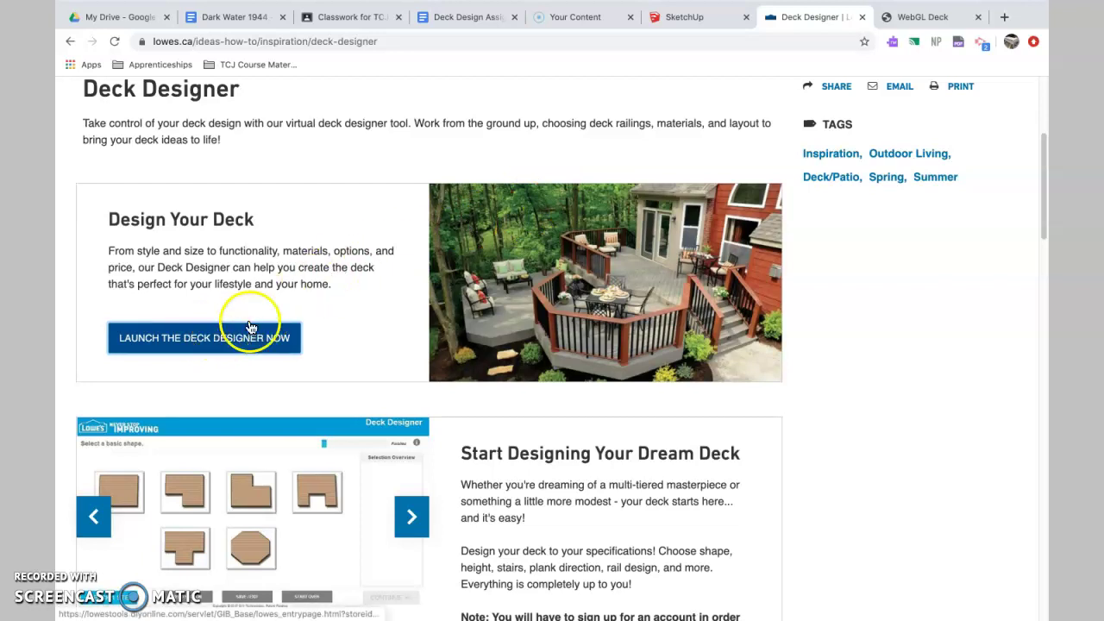
pyautogui.click(902, 17)
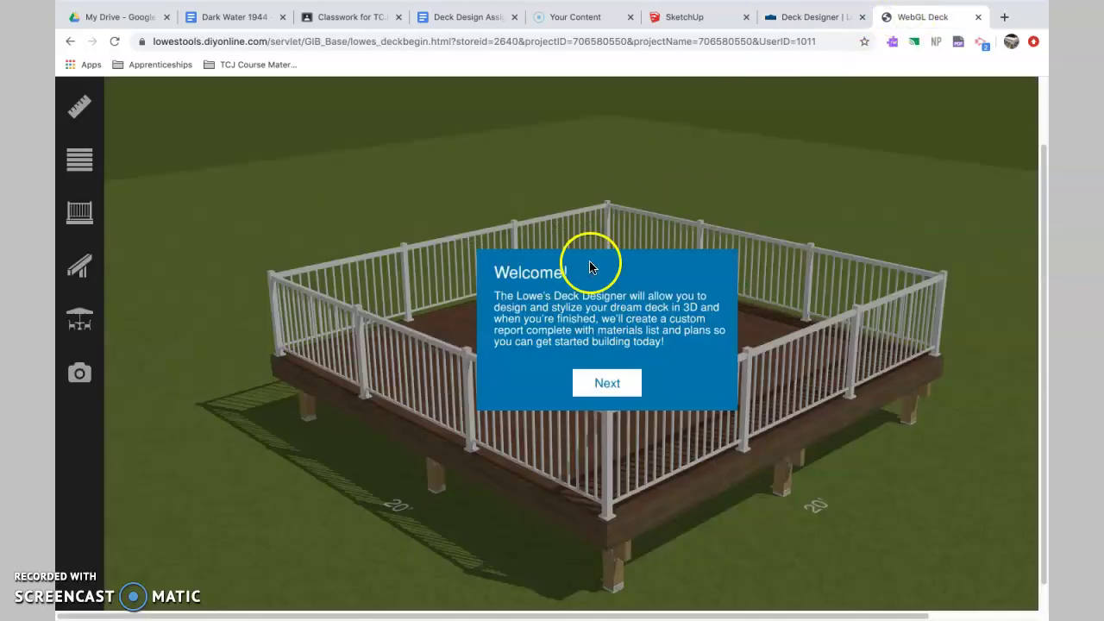
pyautogui.click(606, 382)
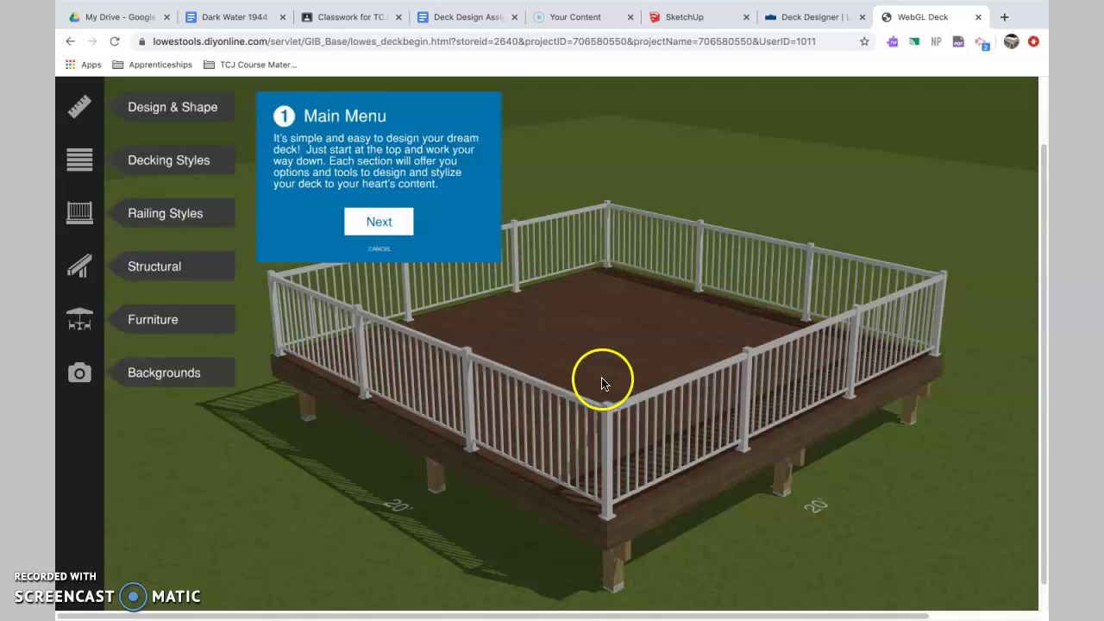
# - Go through the introductory tips on the main menu, view interaction and project details, and start designing
pyautogui.click(379, 223)
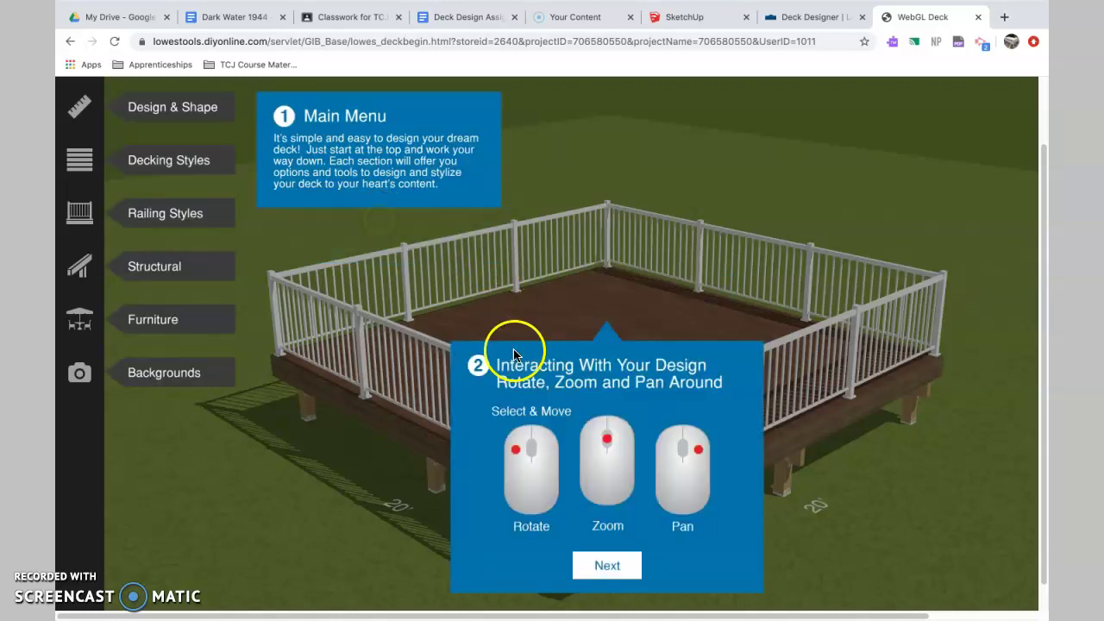
pyautogui.click(608, 568)
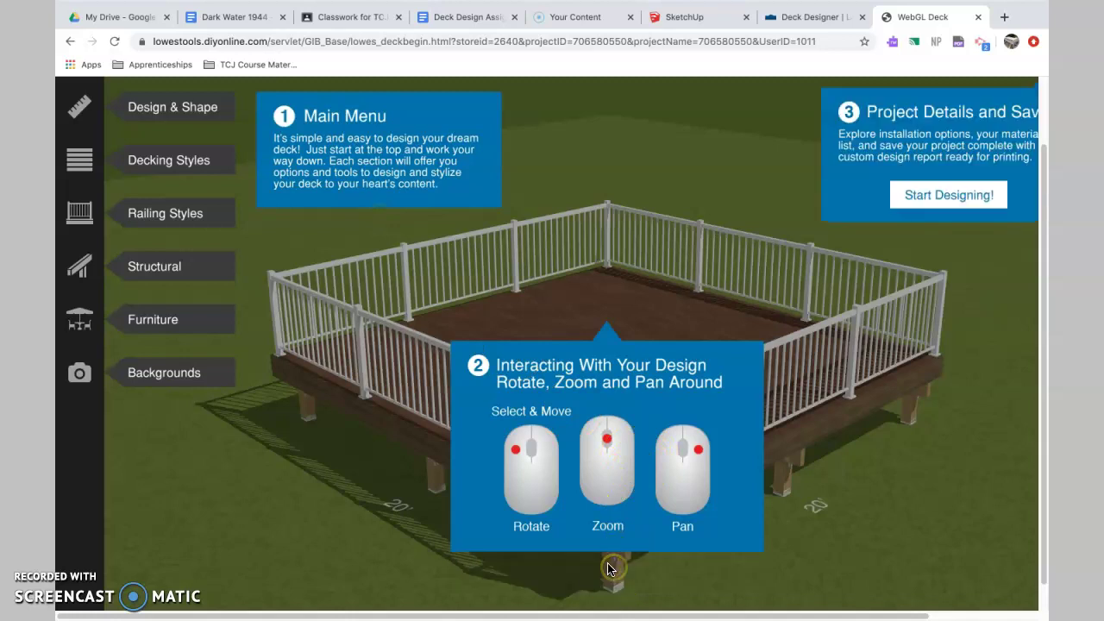
pyautogui.click(992, 190)
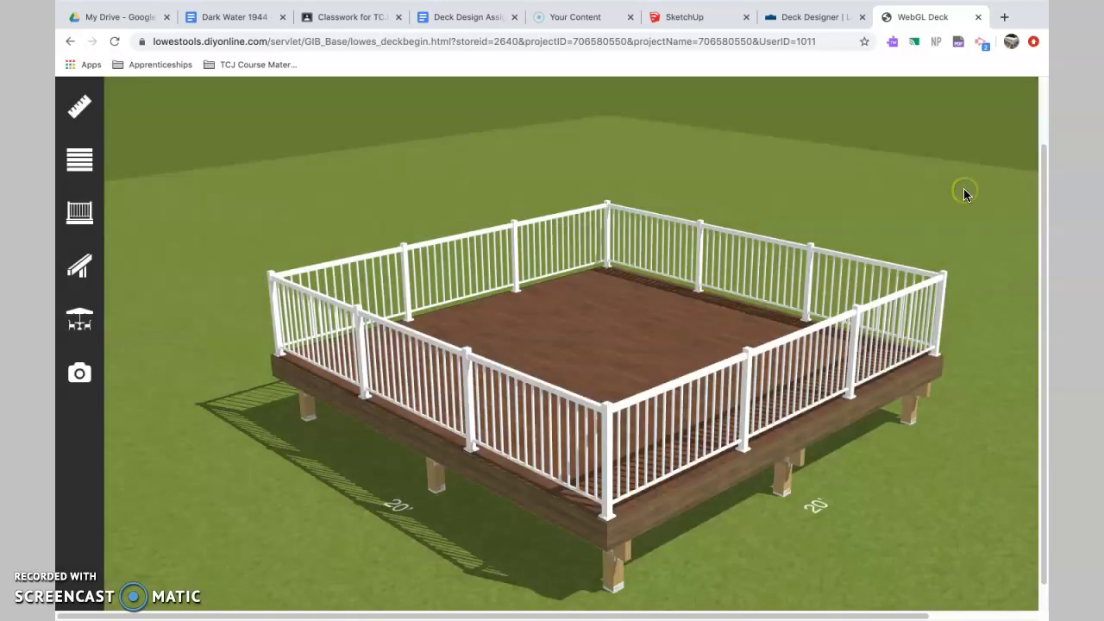
# - Use Dimensioning to extend two adjacent edges of the deck, enlarging it to about 23' 6" by 20' 4"
pyautogui.scroll(1, 757, 298)
pyautogui.scroll(-3, 752, 299)
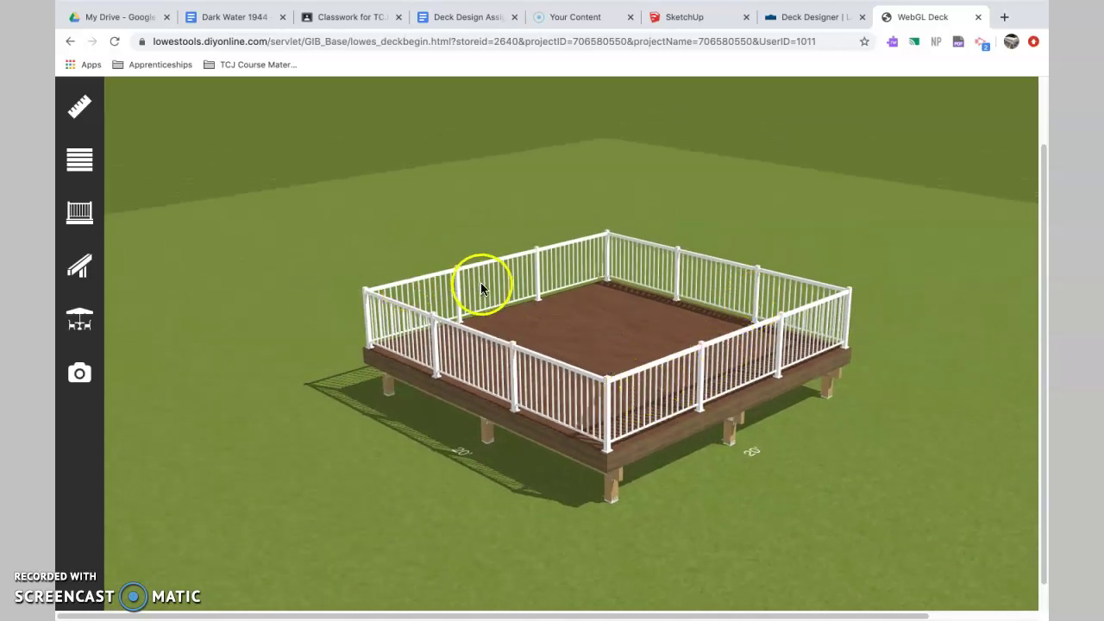
pyautogui.click(80, 109)
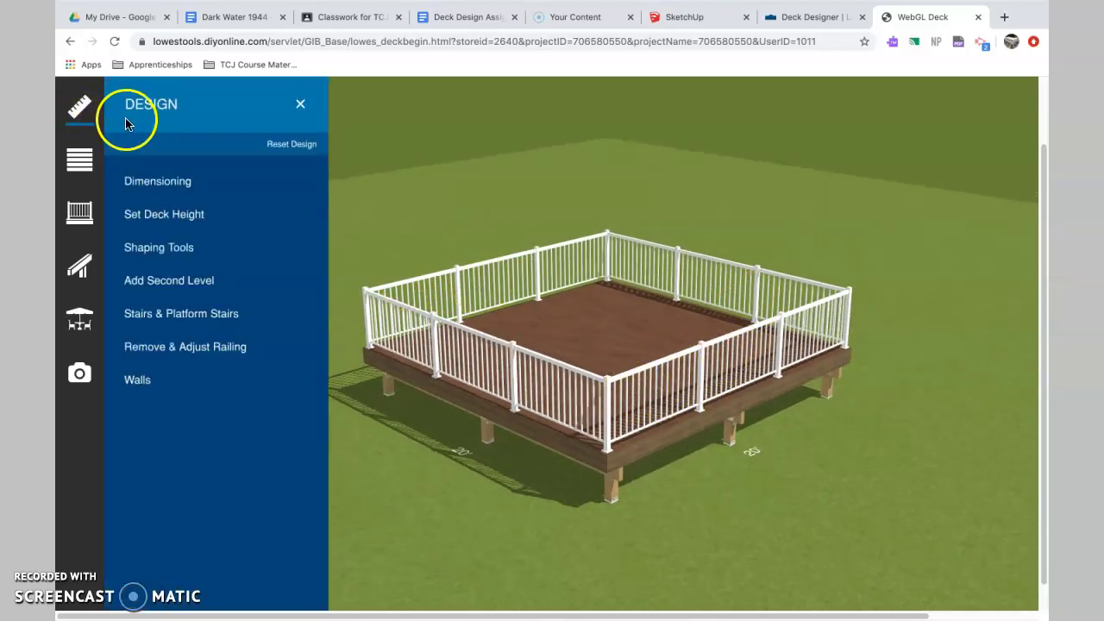
pyautogui.click(159, 183)
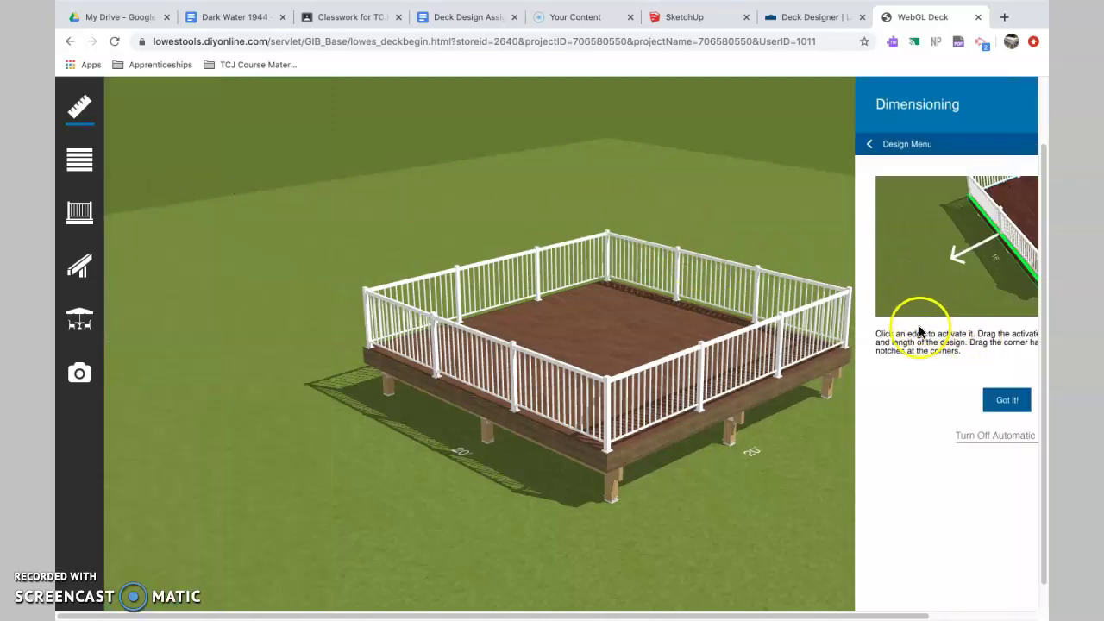
pyautogui.click(1007, 399)
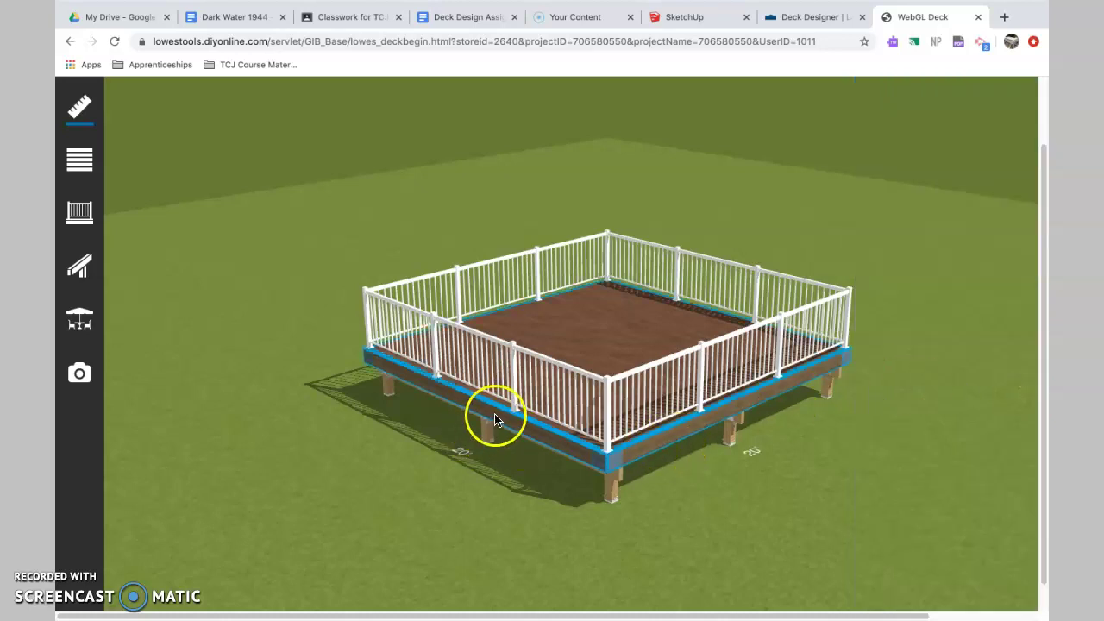
pyautogui.moveTo(492, 419); pyautogui.dragTo(431, 434)
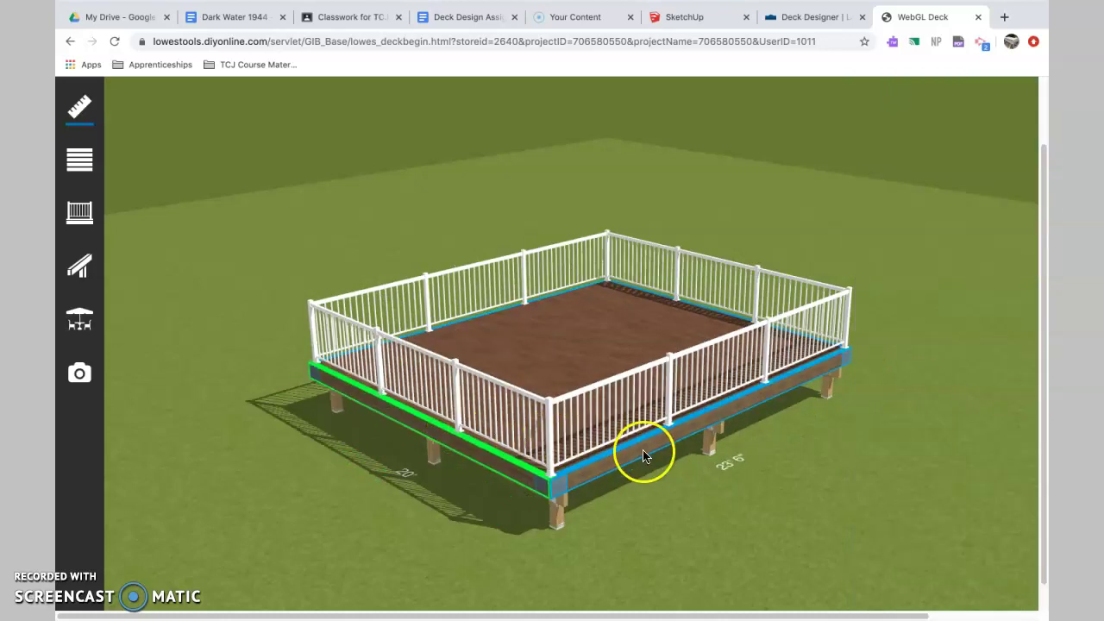
pyautogui.moveTo(645, 451); pyautogui.dragTo(701, 479)
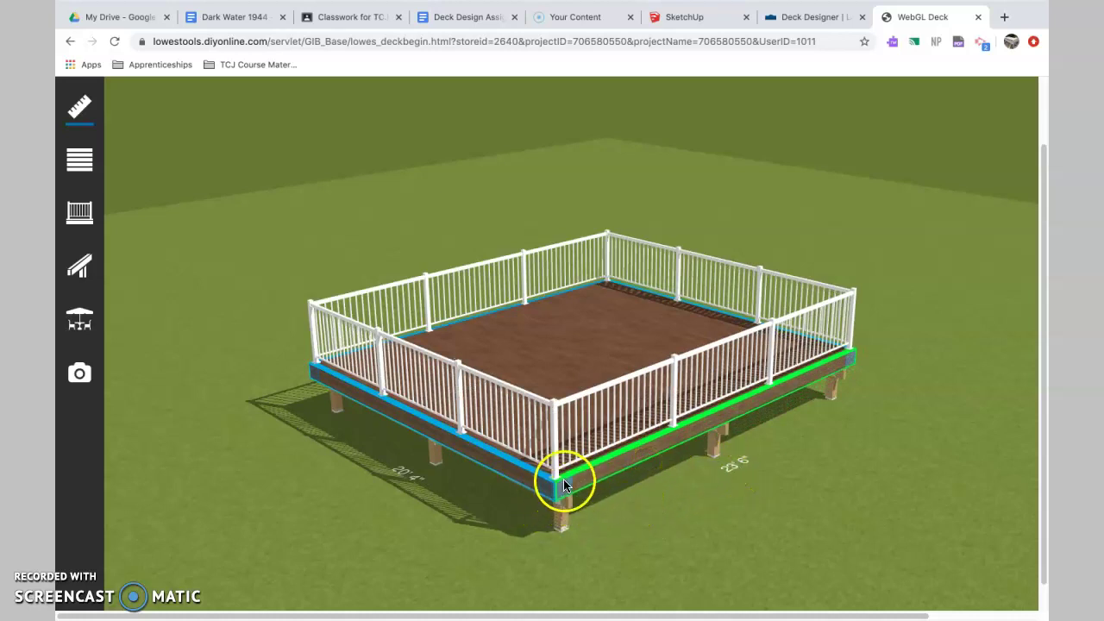
# - Try a notch of about 6' 4" by 6' 4" in the deck's front corner, and restore the full corner
pyautogui.moveTo(561, 485); pyautogui.dragTo(561, 409)
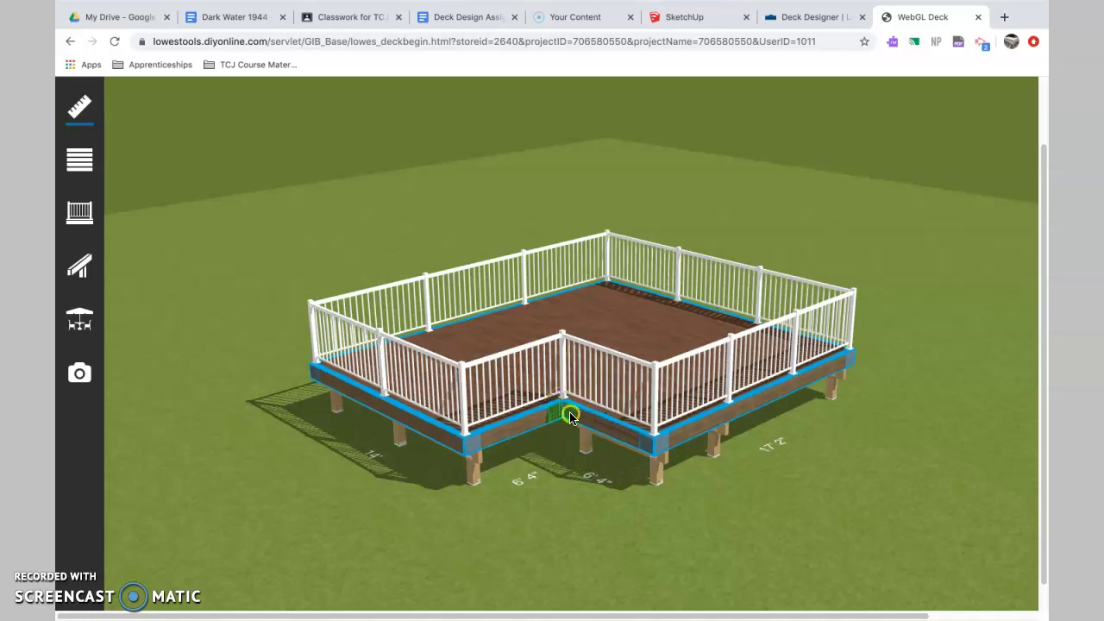
pyautogui.moveTo(569, 416); pyautogui.dragTo(561, 502)
pyautogui.click(291, 267)
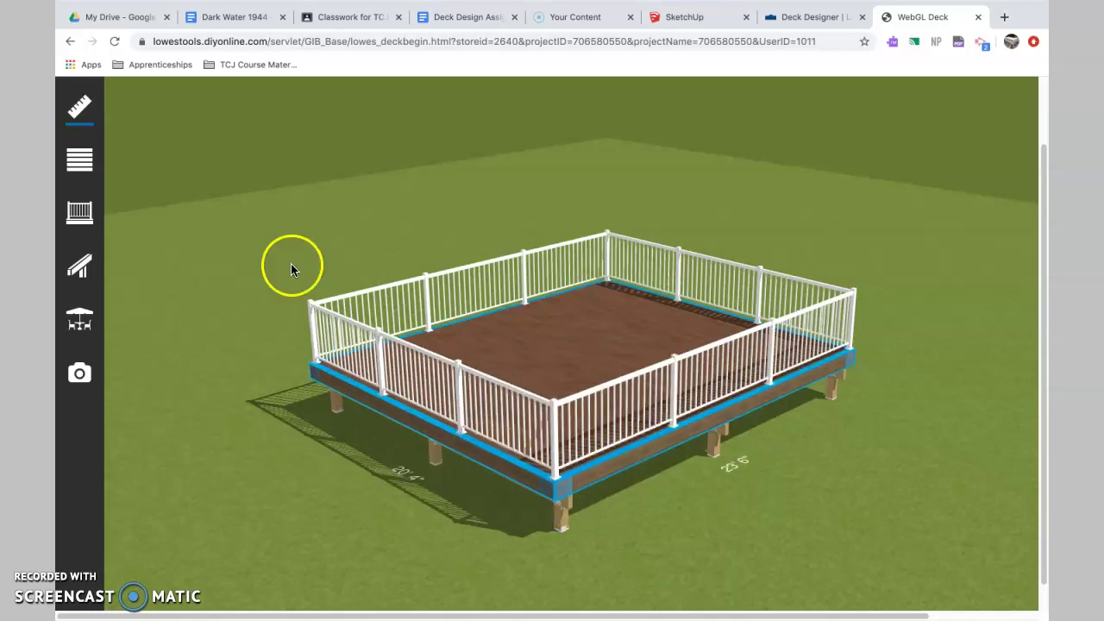
# - Raise the main deck level to a height of about 5' 6" with Set Deck Height
pyautogui.click(84, 164)
pyautogui.click(82, 116)
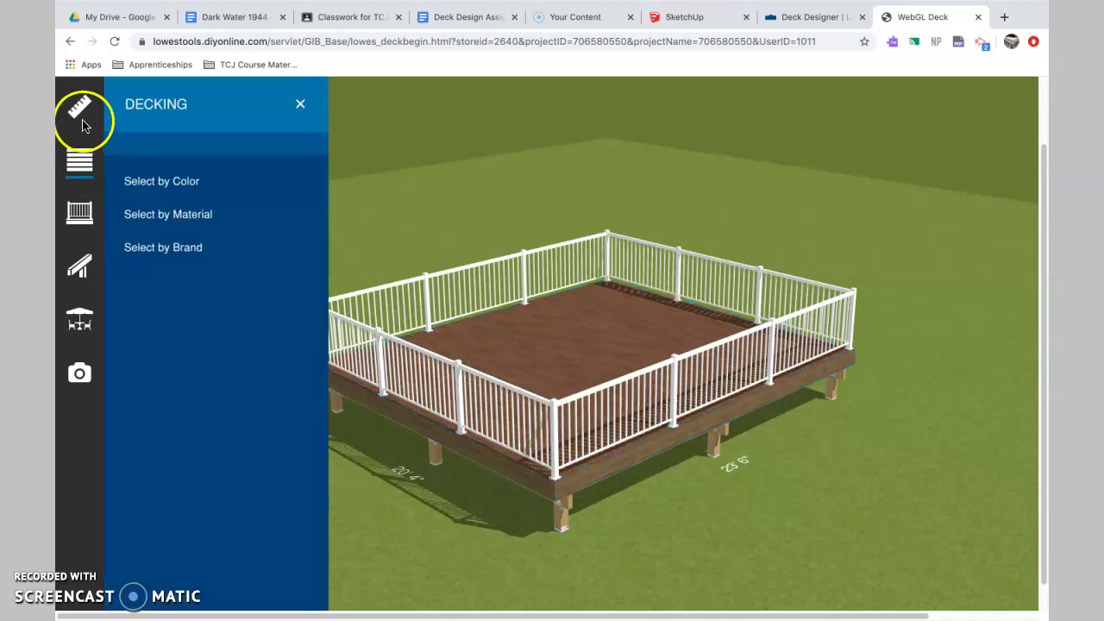
pyautogui.click(153, 213)
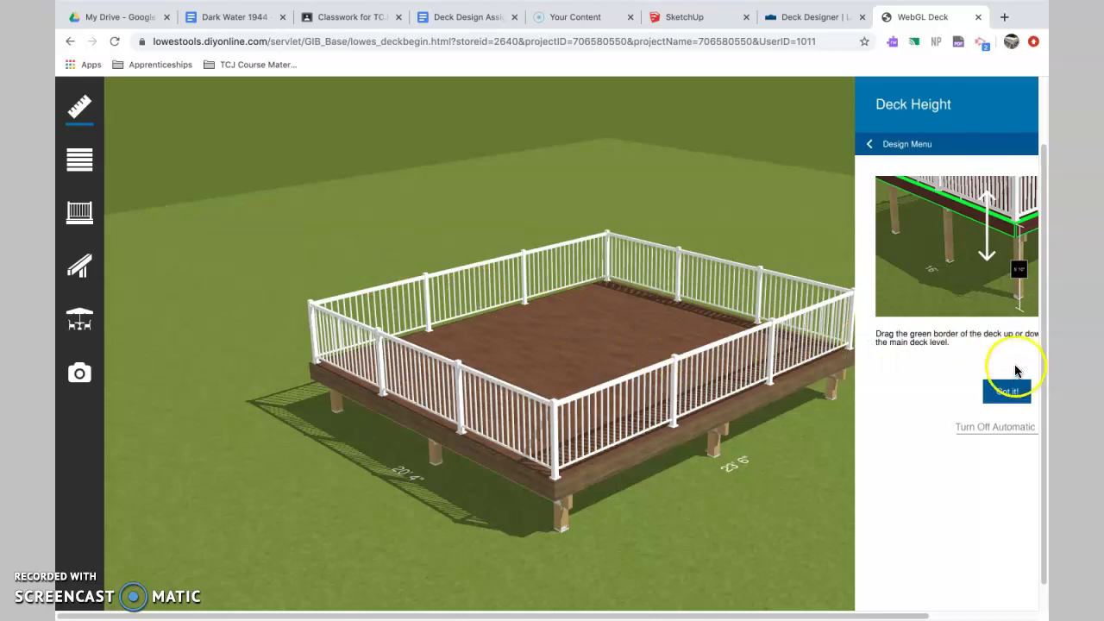
pyautogui.click(1005, 392)
pyautogui.moveTo(745, 400); pyautogui.dragTo(750, 351)
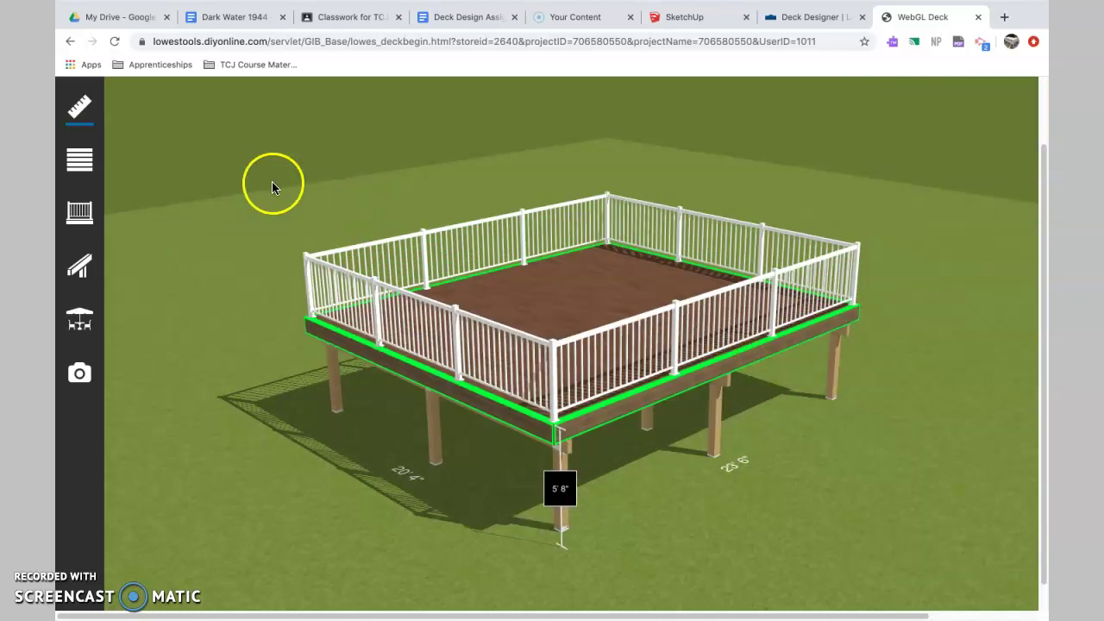
pyautogui.click(80, 108)
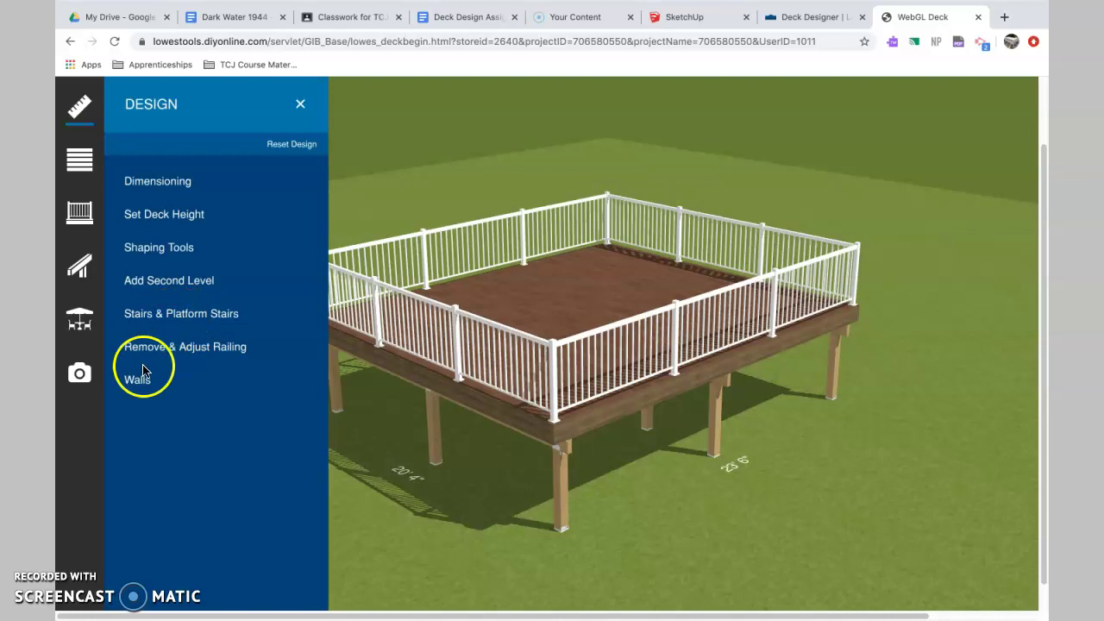
pyautogui.click(300, 104)
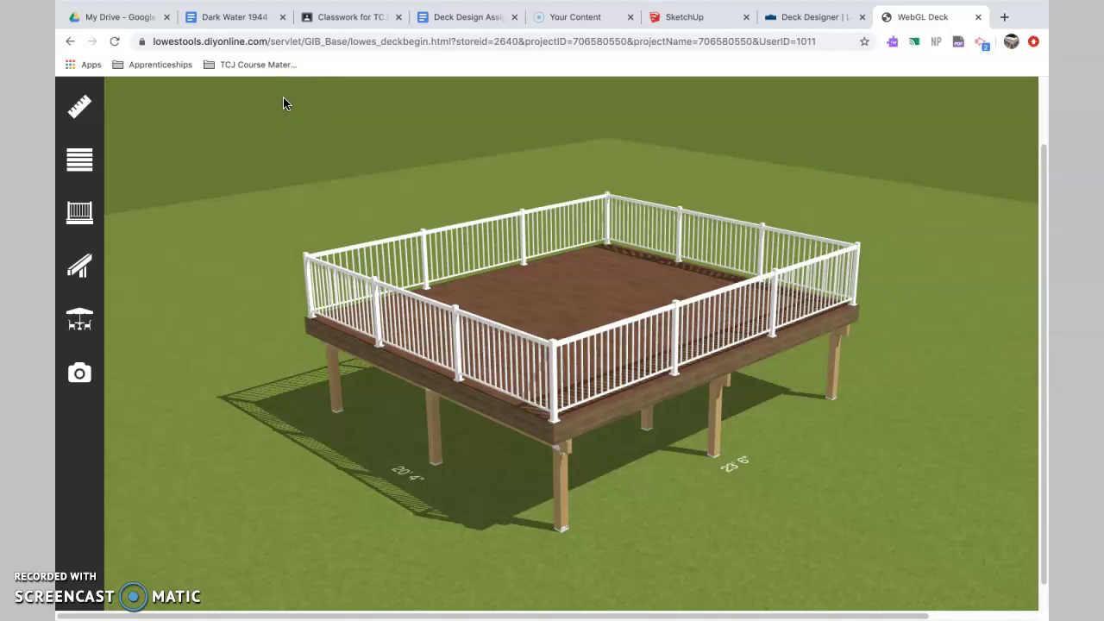
# - Switch to the Google Classroom classwork page, collapse Design a Deck Part 2, and view the Week 5 assignment list
pyautogui.click(356, 19)
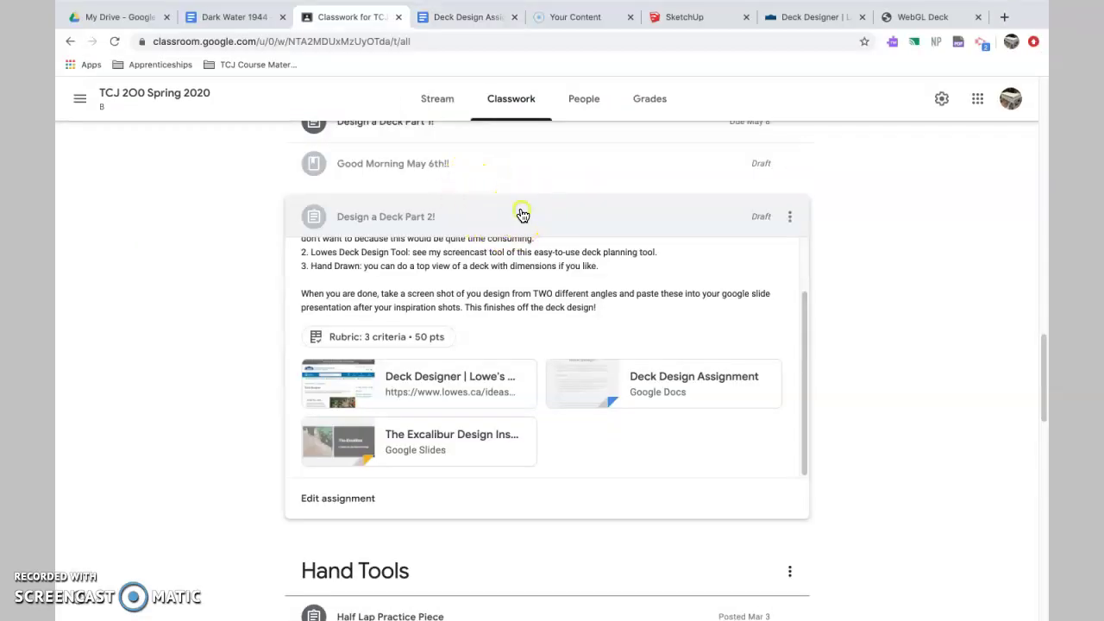
pyautogui.click(521, 216)
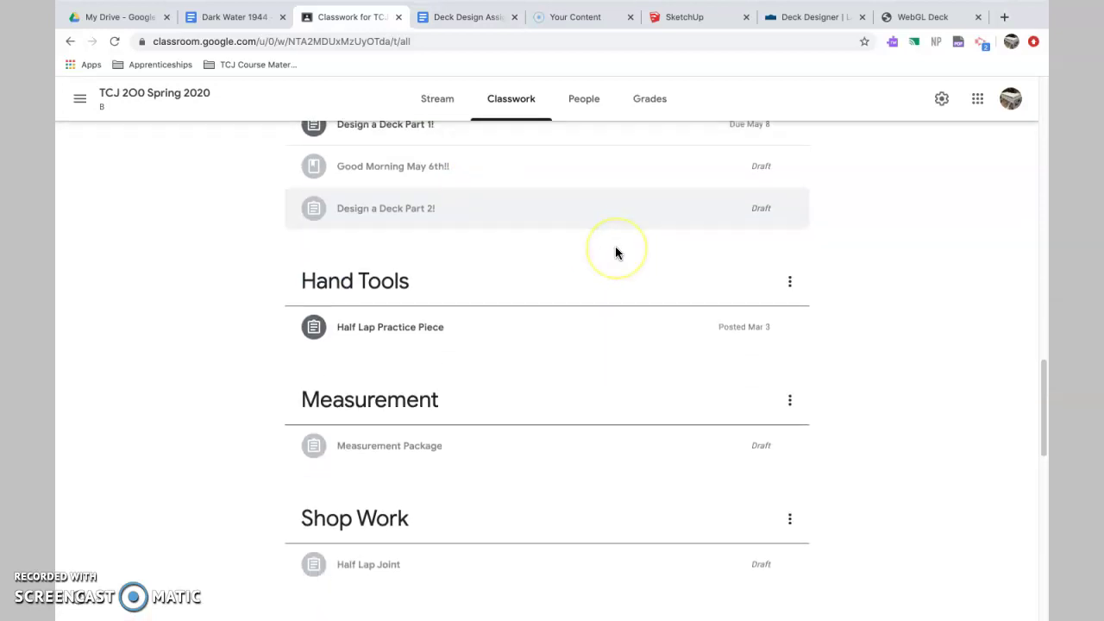
pyautogui.scroll(1, 614, 250)
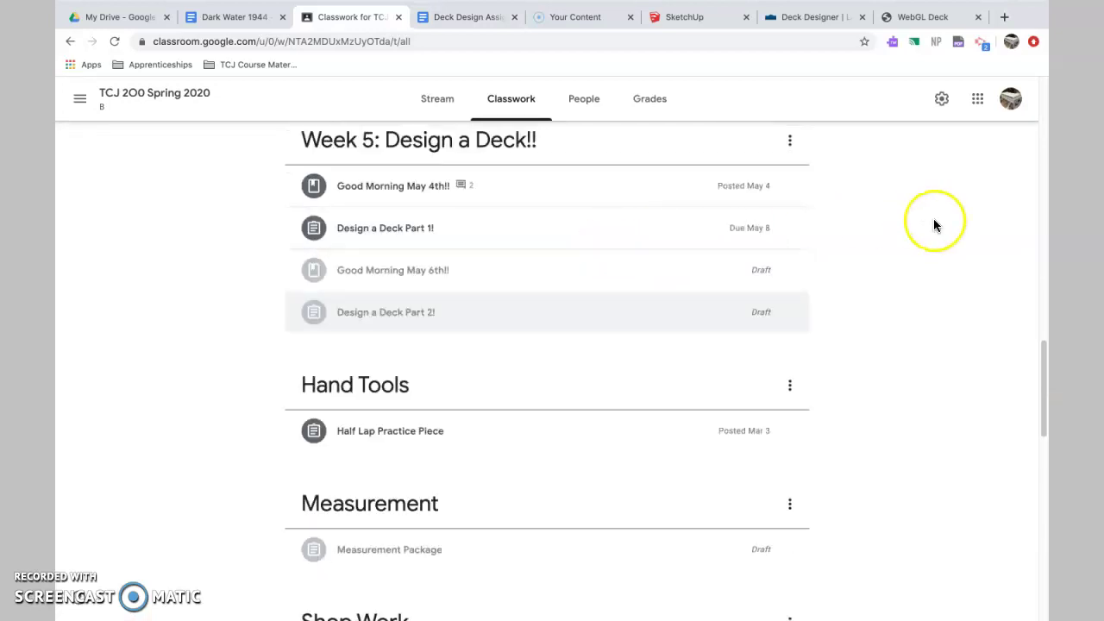